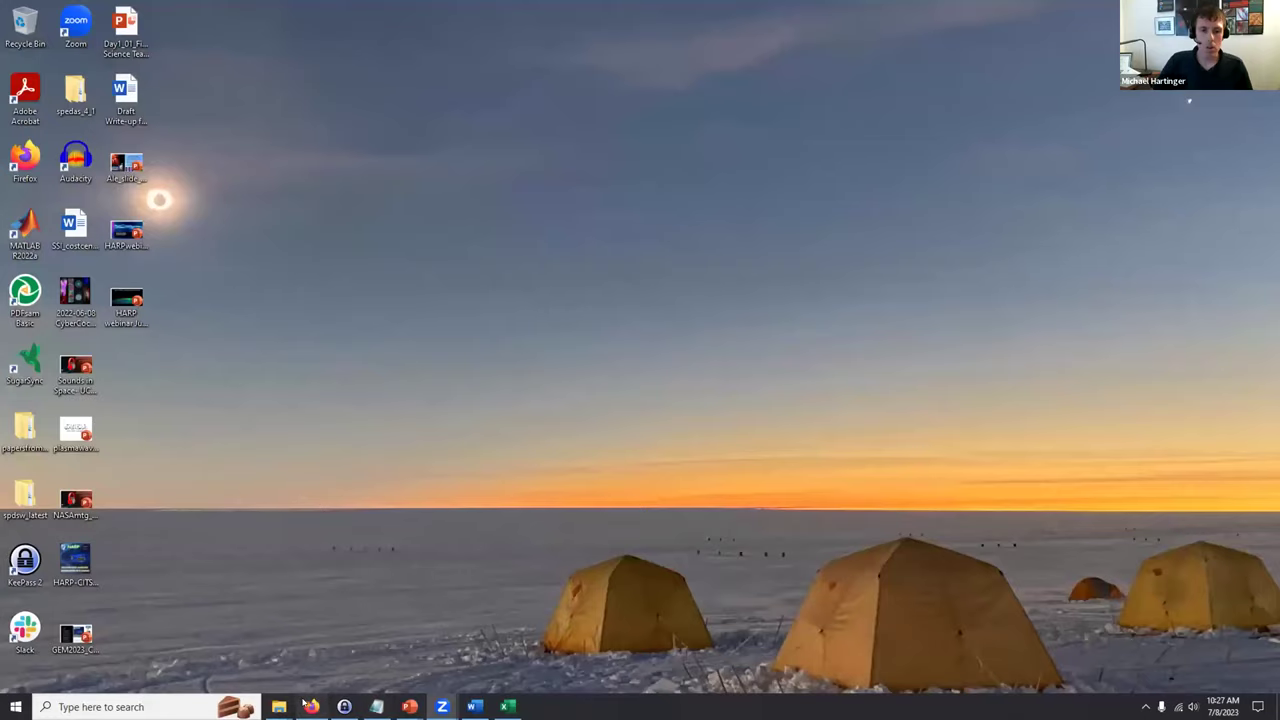
Switch to the HARP page in Firefox, start the Practice mode and dismiss its instruction message
{"action": "left_click", "coordinate": [310, 707]}
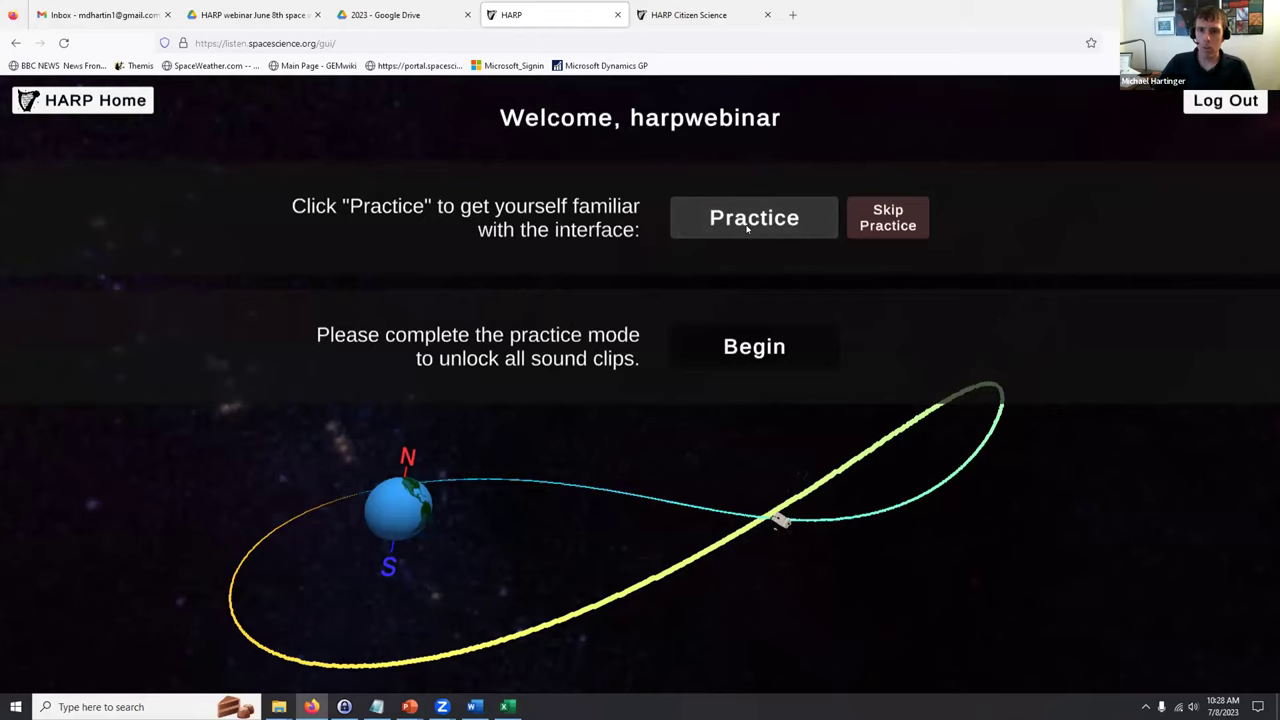
{"action": "left_click", "coordinate": [763, 217]}
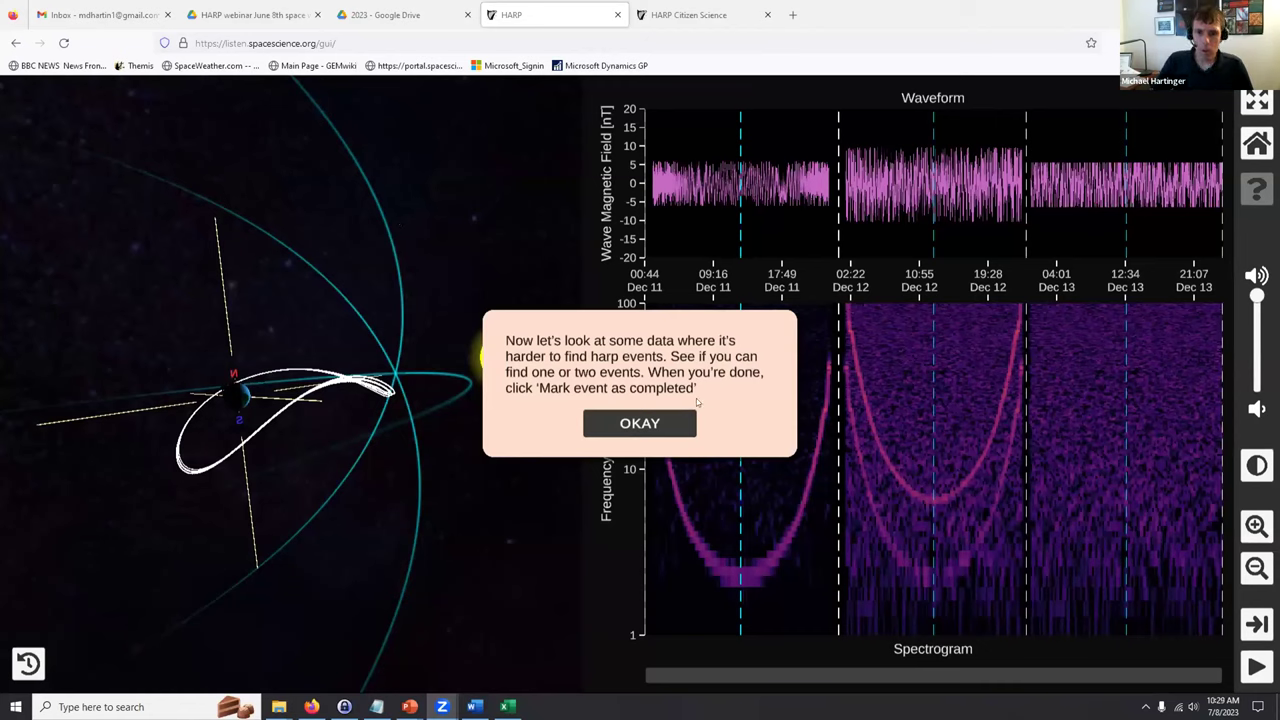
{"action": "left_click", "coordinate": [625, 422]}
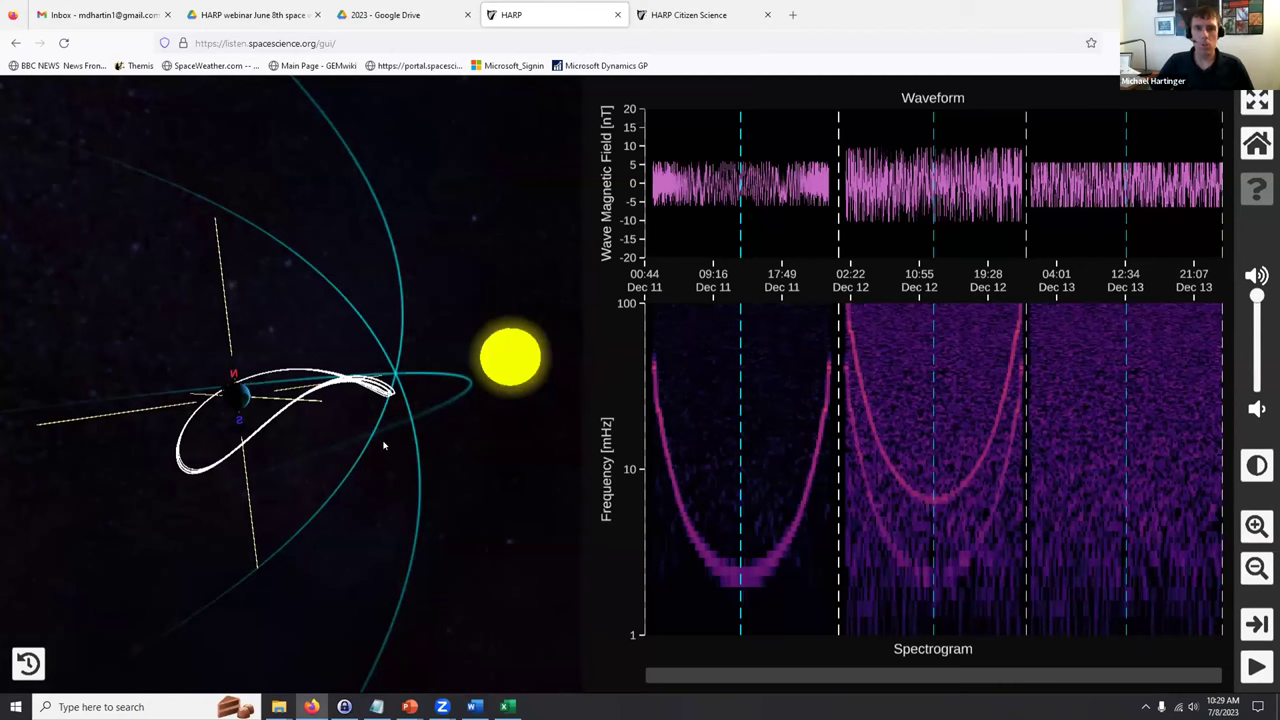
Rotate the 3D satellite orbit view to examine it from several angles, resetting the camera to its default view
{"action": "mouse_move", "coordinate": [363, 477]}
{"action": "left_mouse_down"}
{"action": "mouse_move", "coordinate": [309, 403]}
{"action": "mouse_move", "coordinate": [331, 457]}
{"action": "mouse_move", "coordinate": [365, 485]}
{"action": "left_mouse_up"}
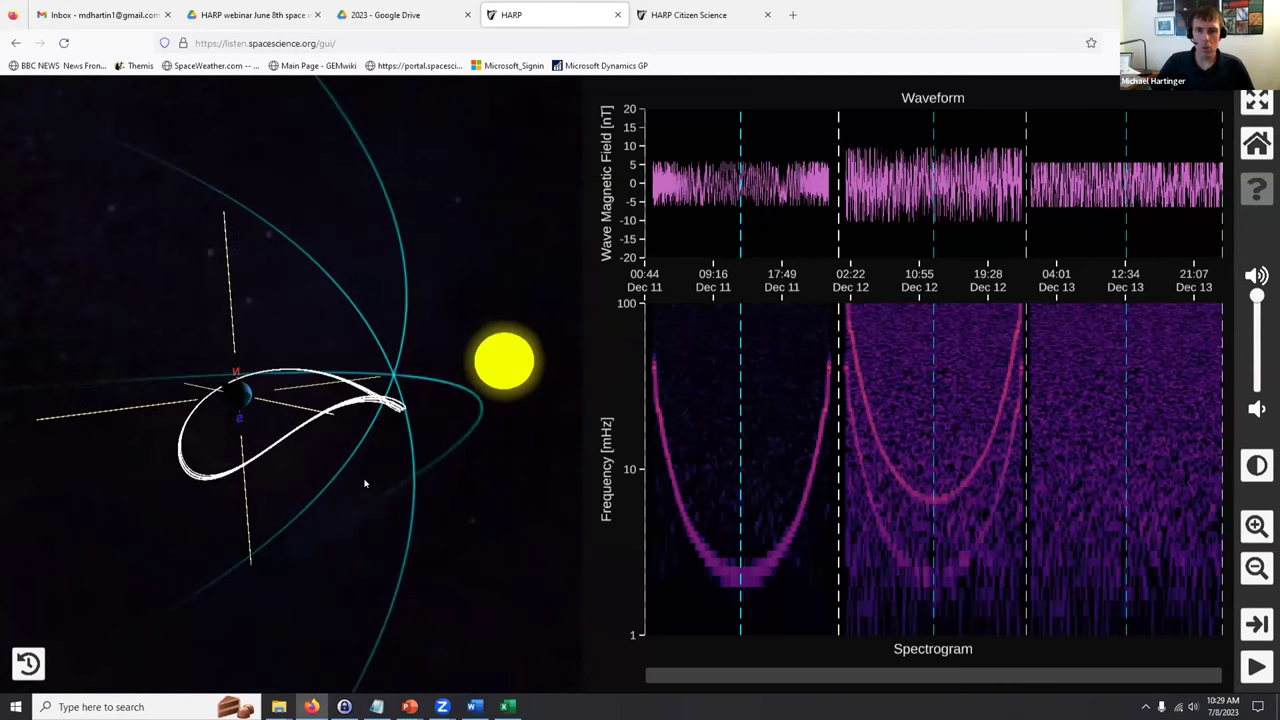
{"action": "left_click", "coordinate": [25, 668]}
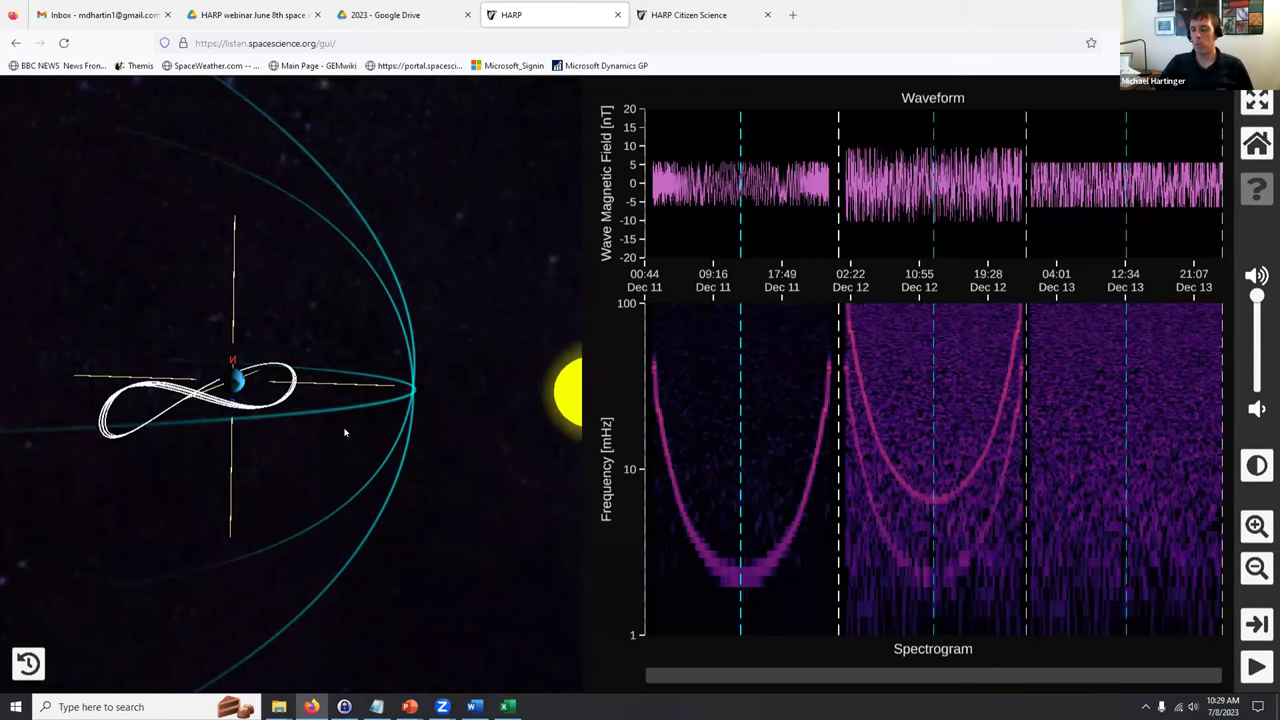
{"action": "left_click_drag", "start_coordinate": [167, 305], "coordinate": [251, 340]}
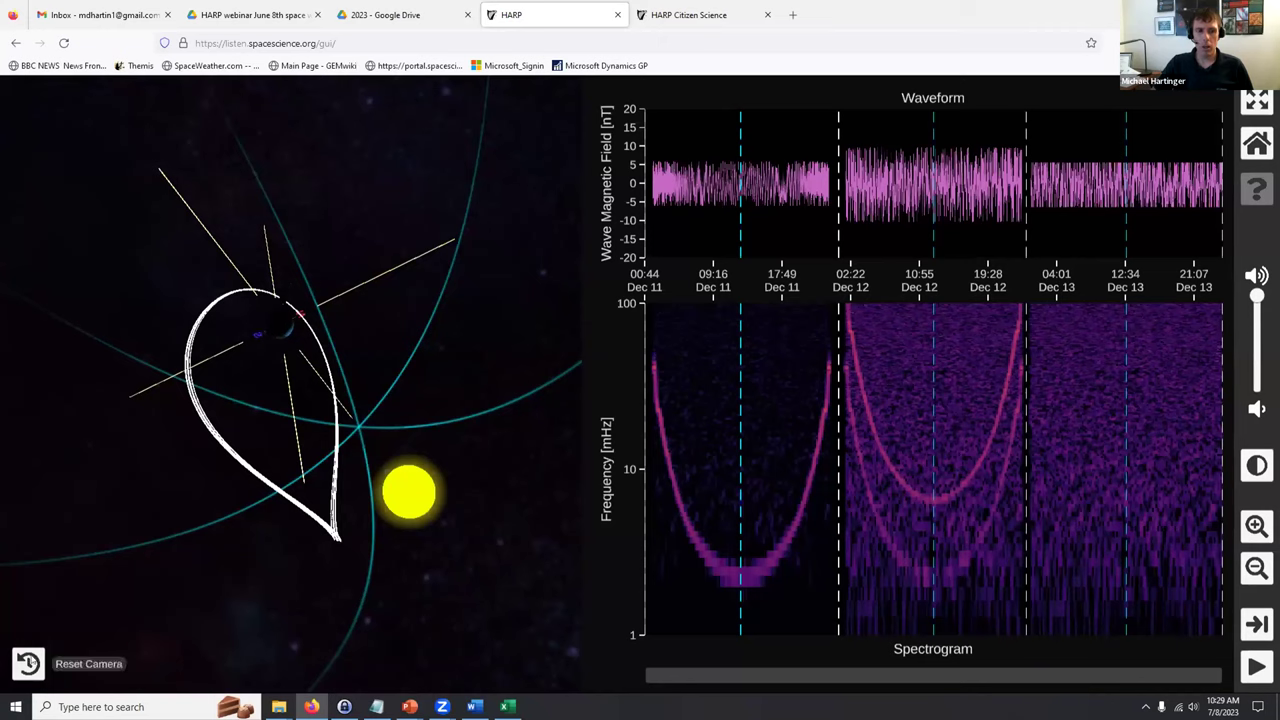
{"action": "left_click", "coordinate": [28, 663]}
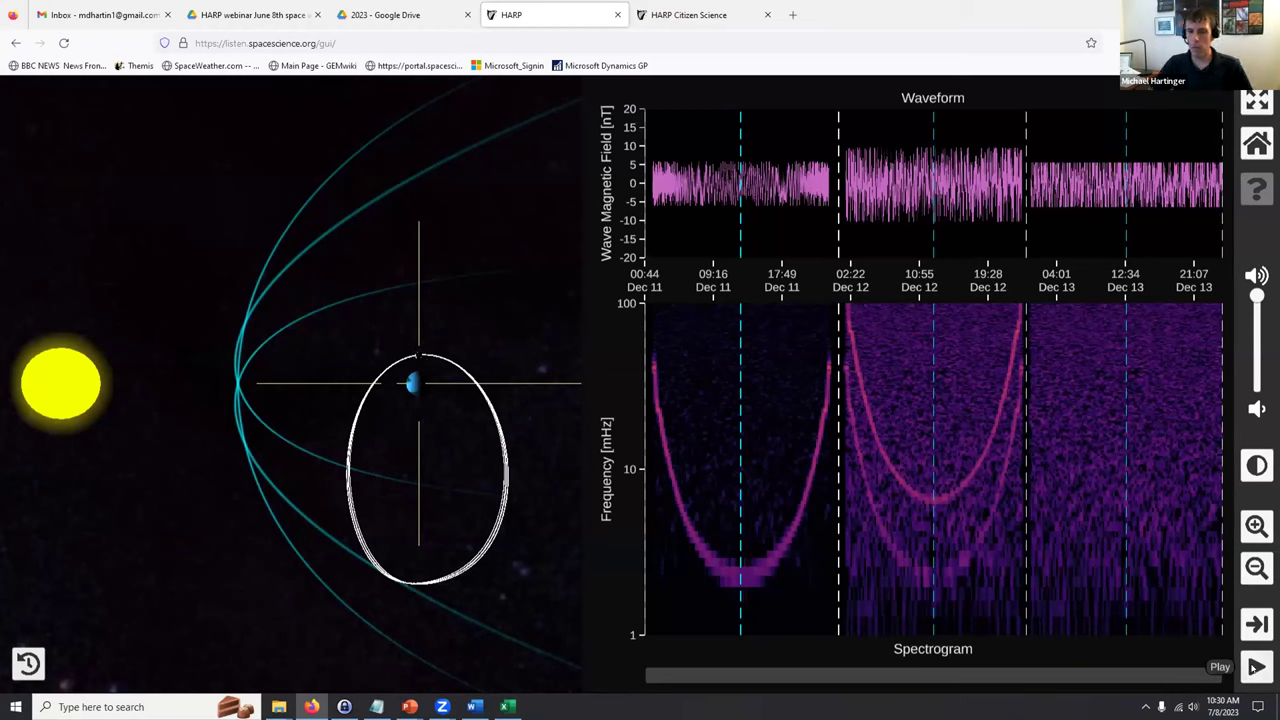
Play the practice sound clip from its start and stop the playback partway
{"action": "left_click", "coordinate": [1255, 667]}
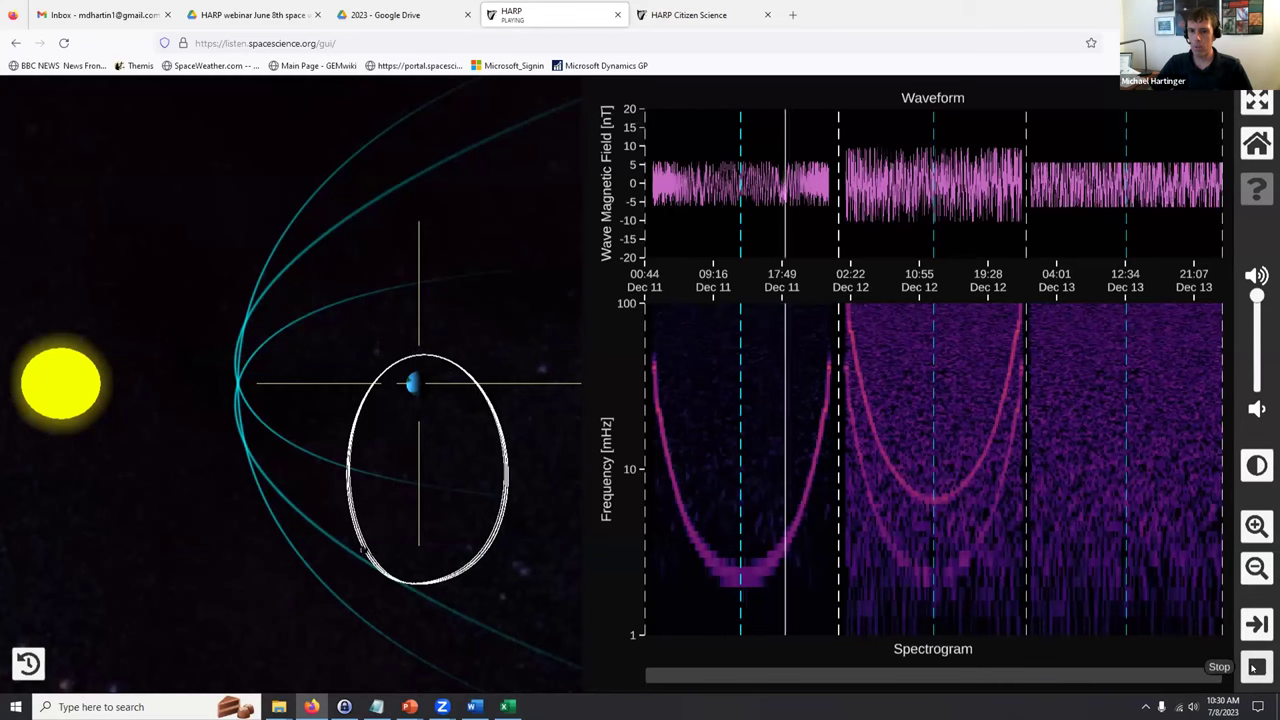
{"action": "left_click", "coordinate": [1255, 667]}
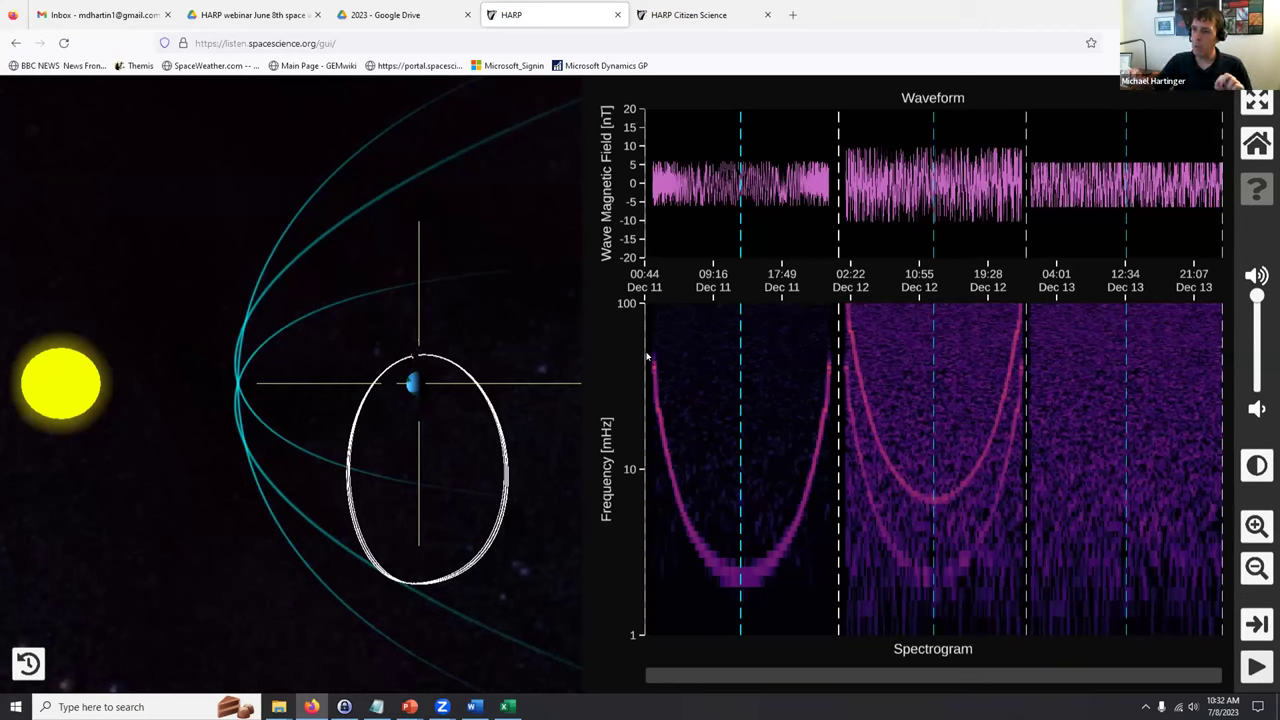
{"action": "mouse_move", "coordinate": [647, 355]}
{"action": "left_mouse_down"}
{"action": "mouse_move", "coordinate": [684, 517]}
{"action": "mouse_move", "coordinate": [738, 594]}
{"action": "left_mouse_up"}
{"action": "left_click", "coordinate": [230, 400]}
{"action": "left_click", "coordinate": [240, 428]}
{"action": "left_click", "coordinate": [305, 500]}
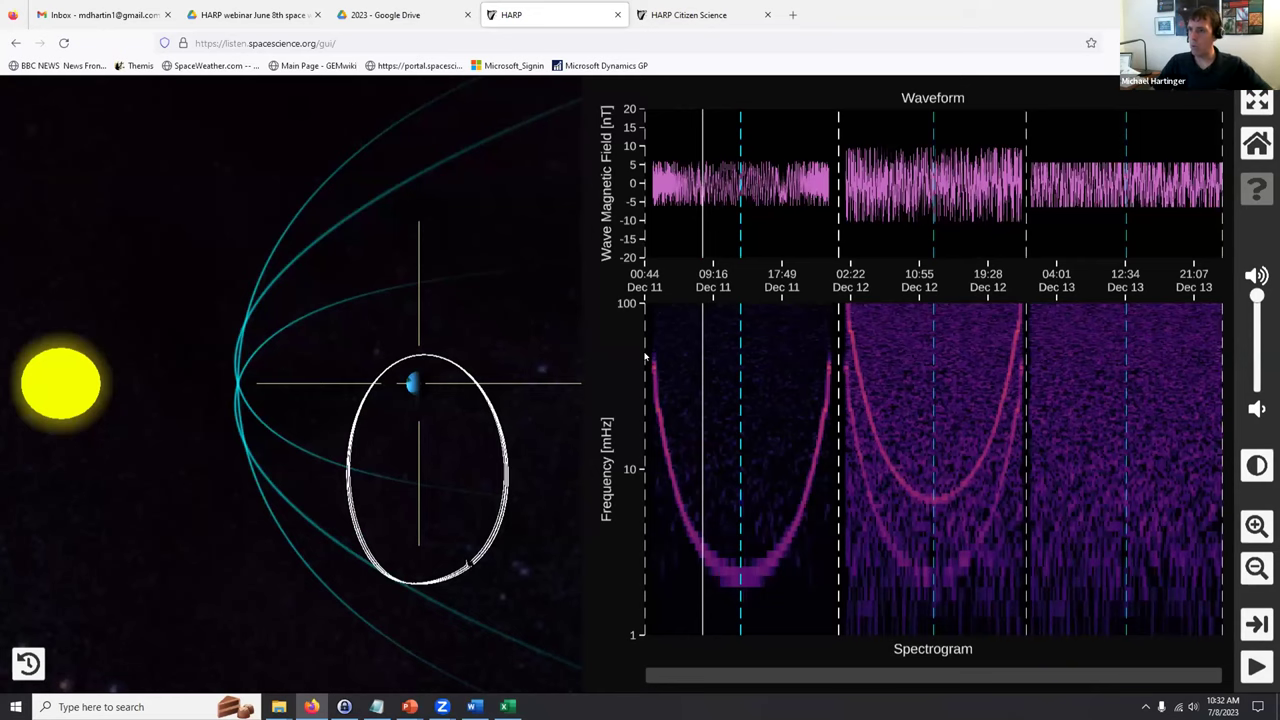
Mark the descending half of the Dec 11 spectrogram curve and submit it as "Just goes down" with "One Line"
{"action": "mouse_move", "coordinate": [647, 355]}
{"action": "left_mouse_down"}
{"action": "mouse_move", "coordinate": [717, 578]}
{"action": "mouse_move", "coordinate": [740, 597]}
{"action": "left_mouse_up"}
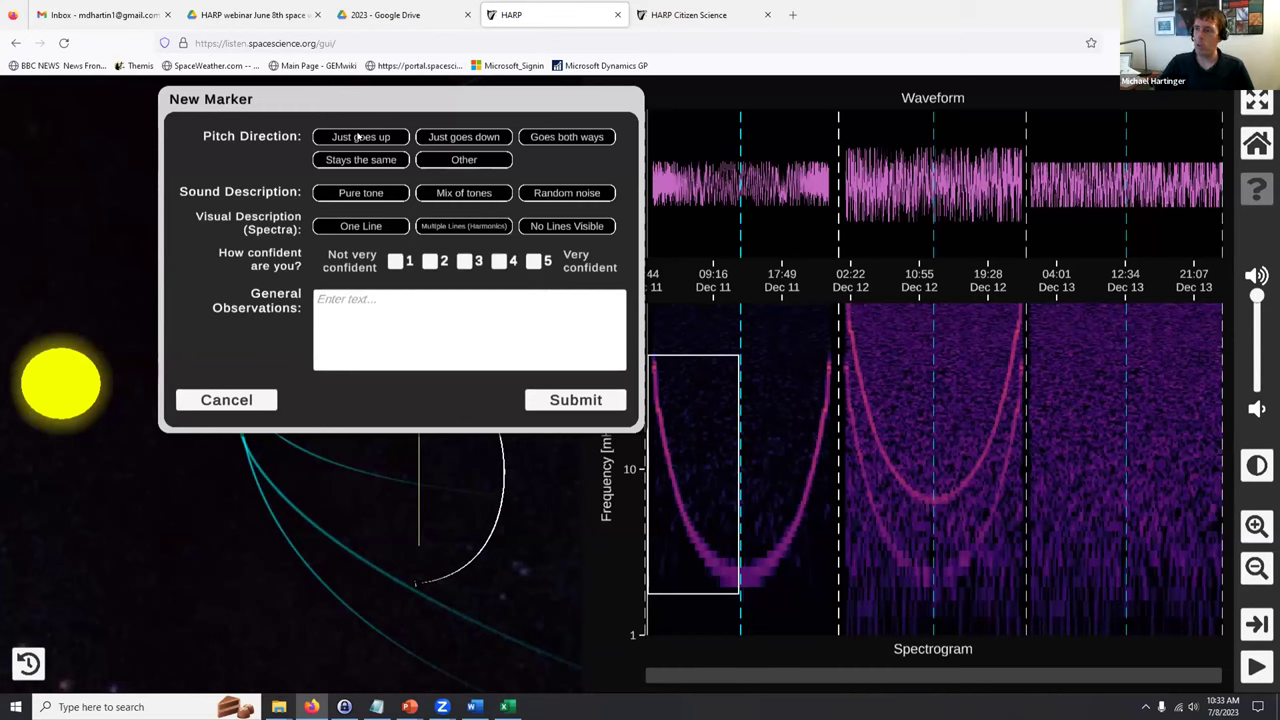
{"action": "left_click", "coordinate": [463, 135]}
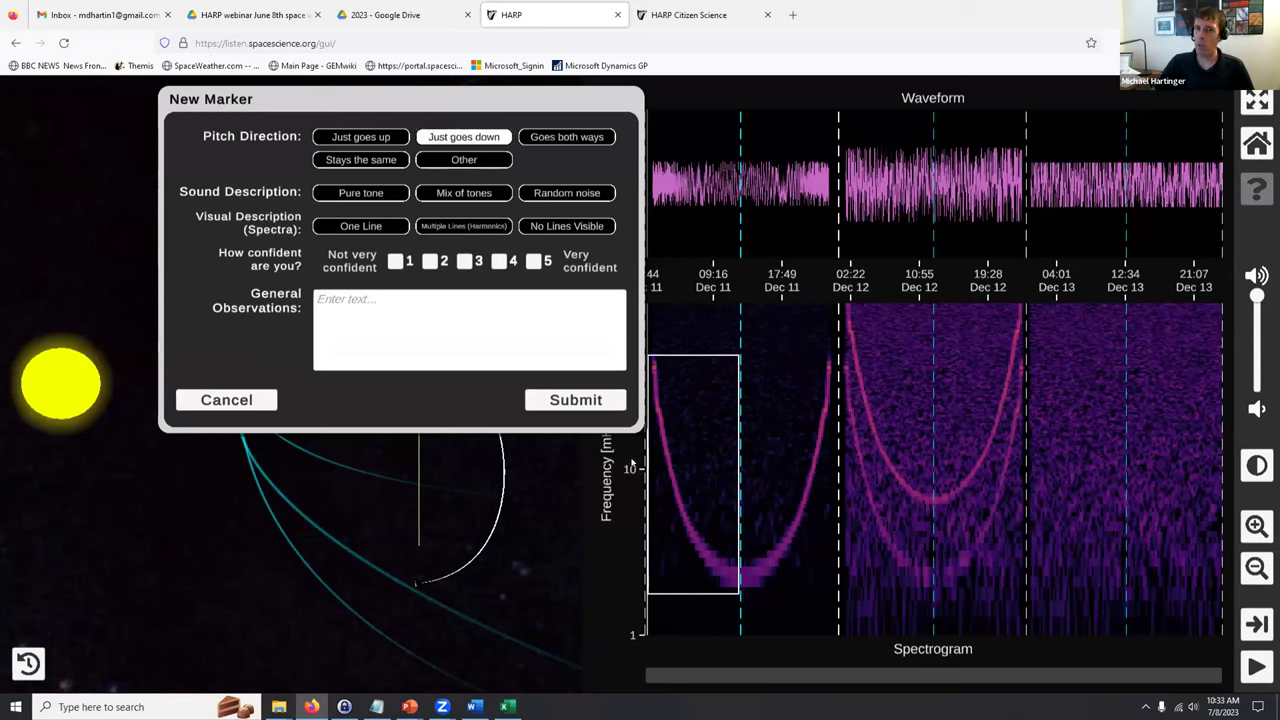
{"action": "left_click", "coordinate": [363, 227]}
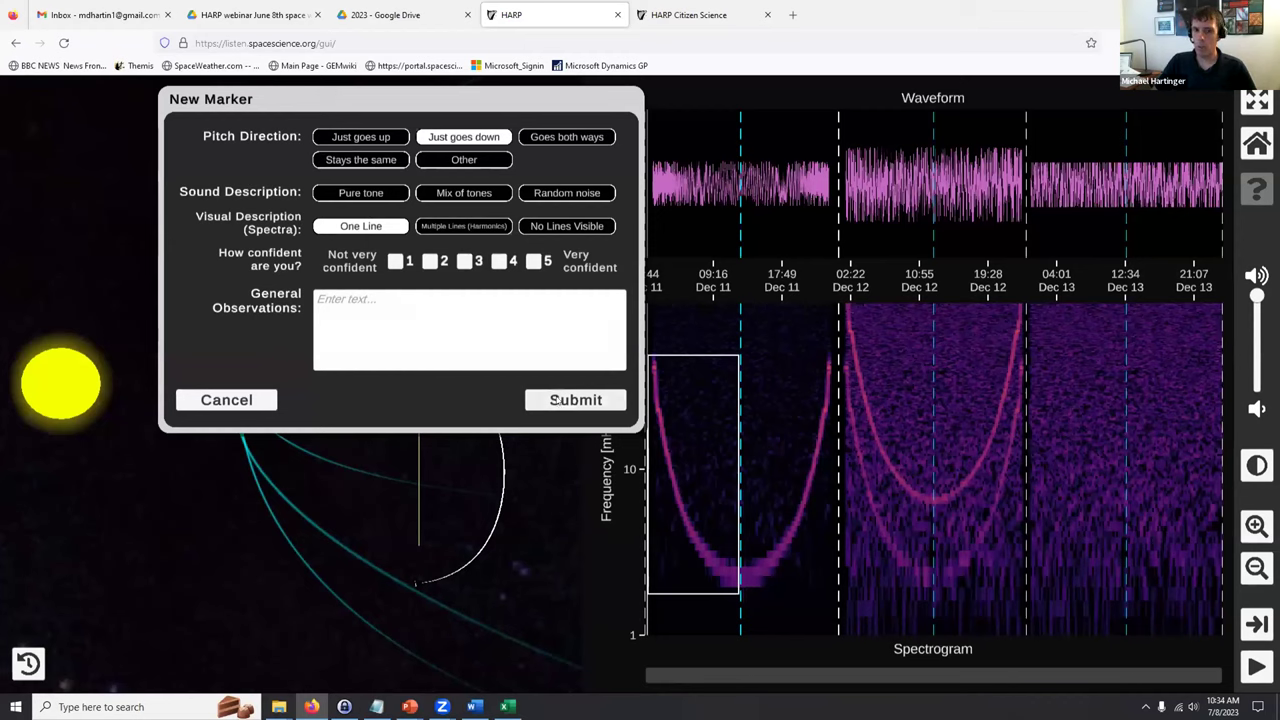
{"action": "left_click", "coordinate": [557, 399]}
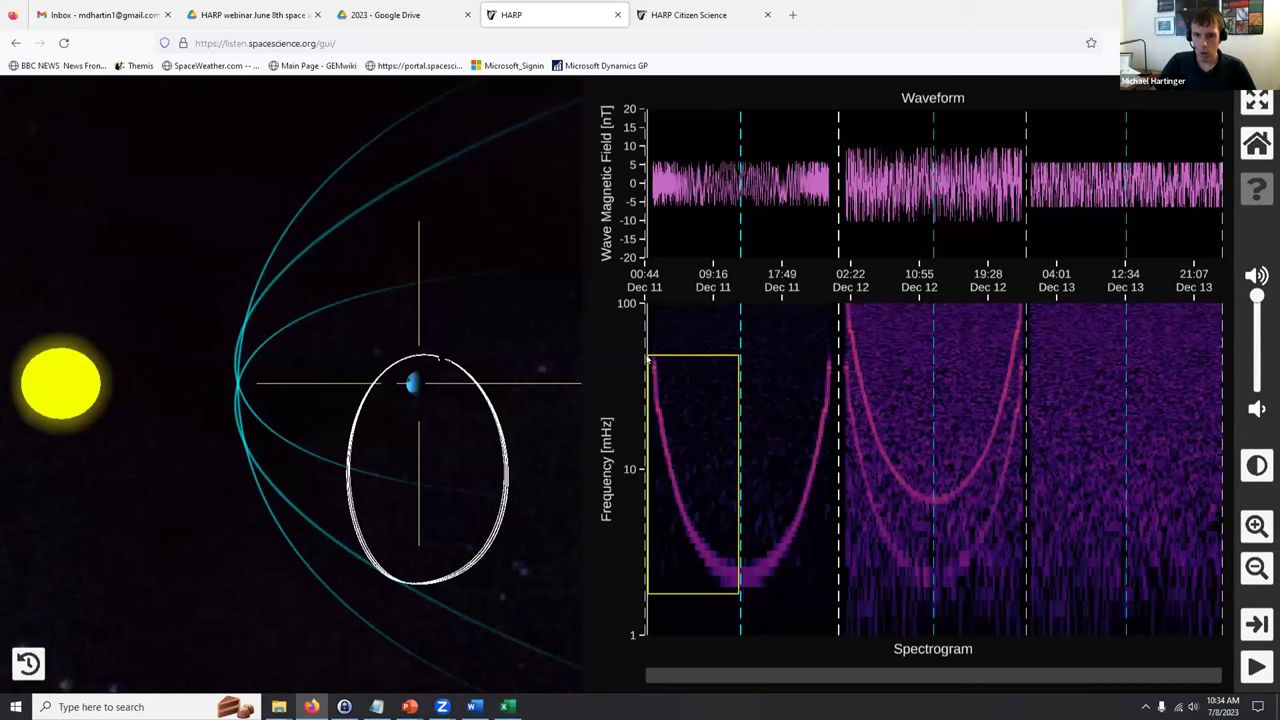
Reopen the Dec 11 marker, listen to its sound, and submit it with "Pure tone" and confidence 5
{"action": "left_click", "coordinate": [668, 360]}
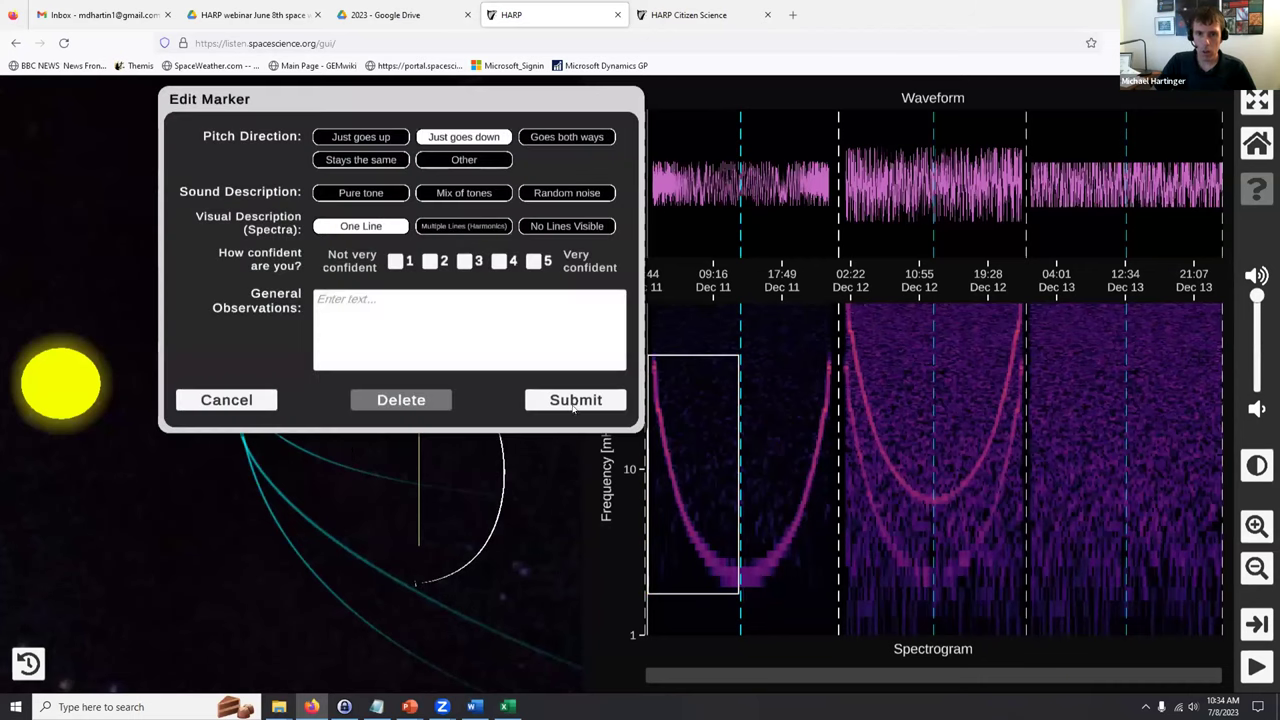
{"action": "left_click", "coordinate": [1256, 666]}
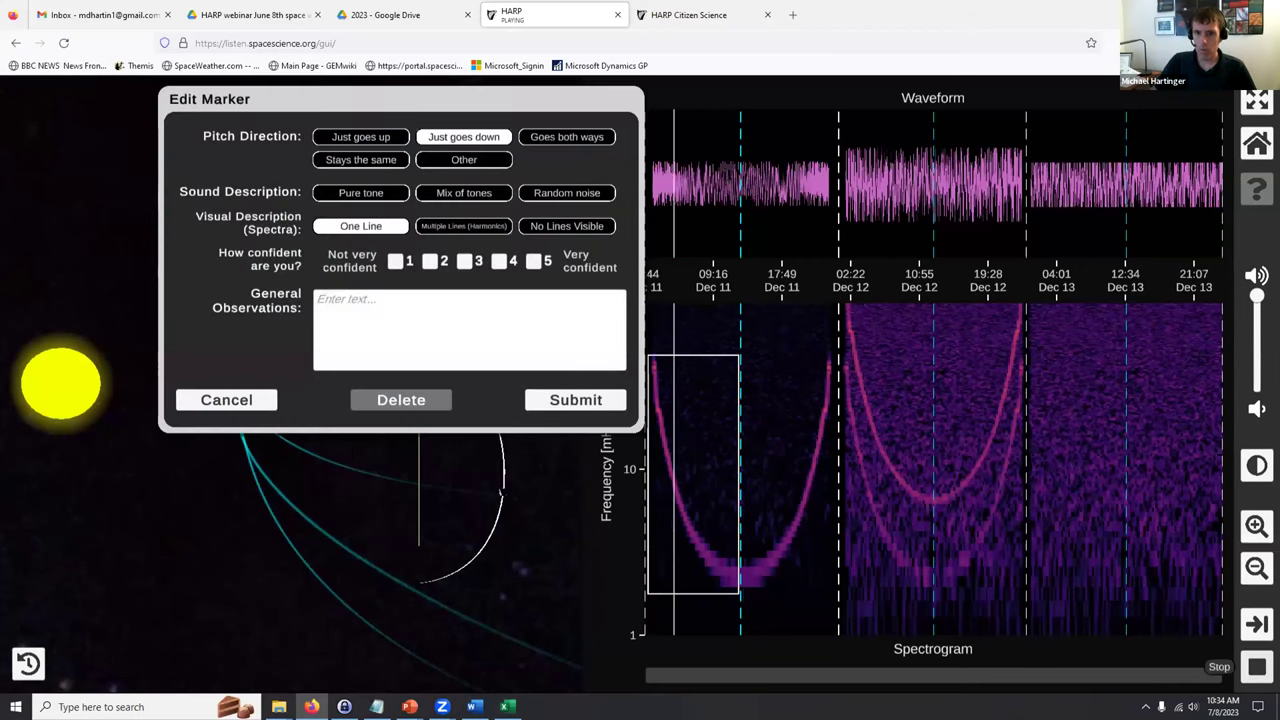
{"action": "left_click", "coordinate": [1256, 667]}
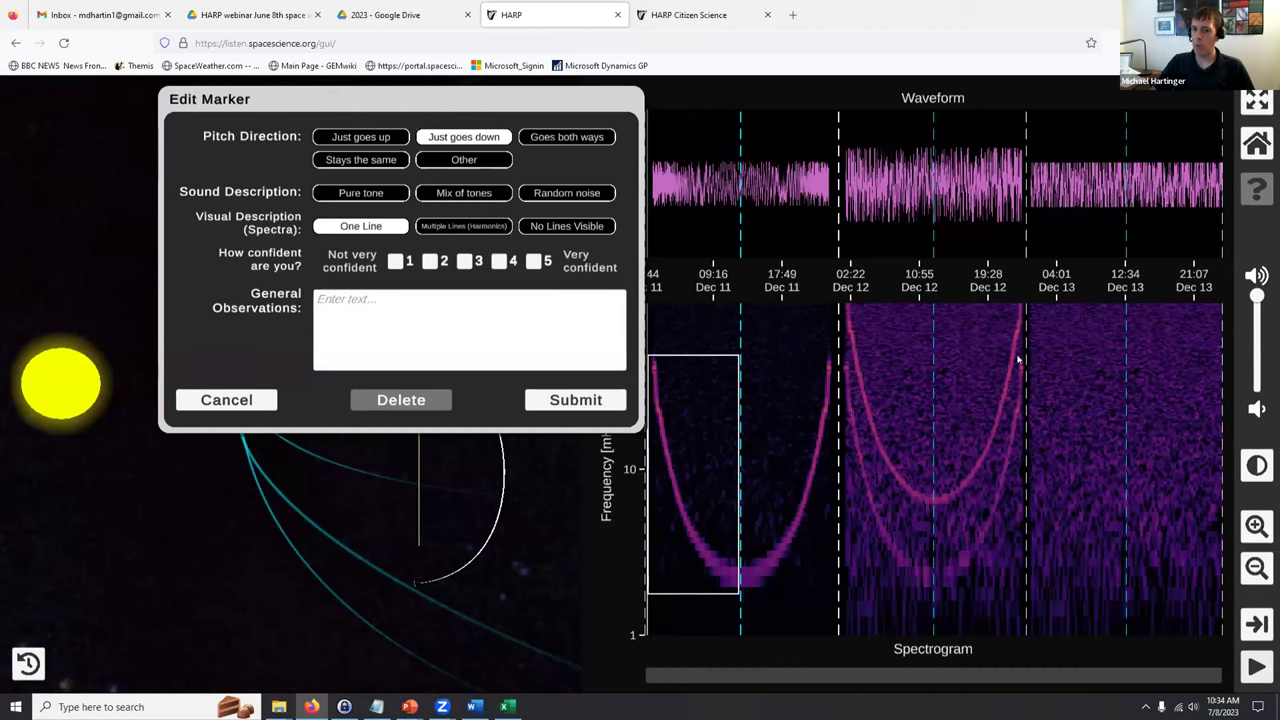
{"action": "left_click", "coordinate": [1257, 666]}
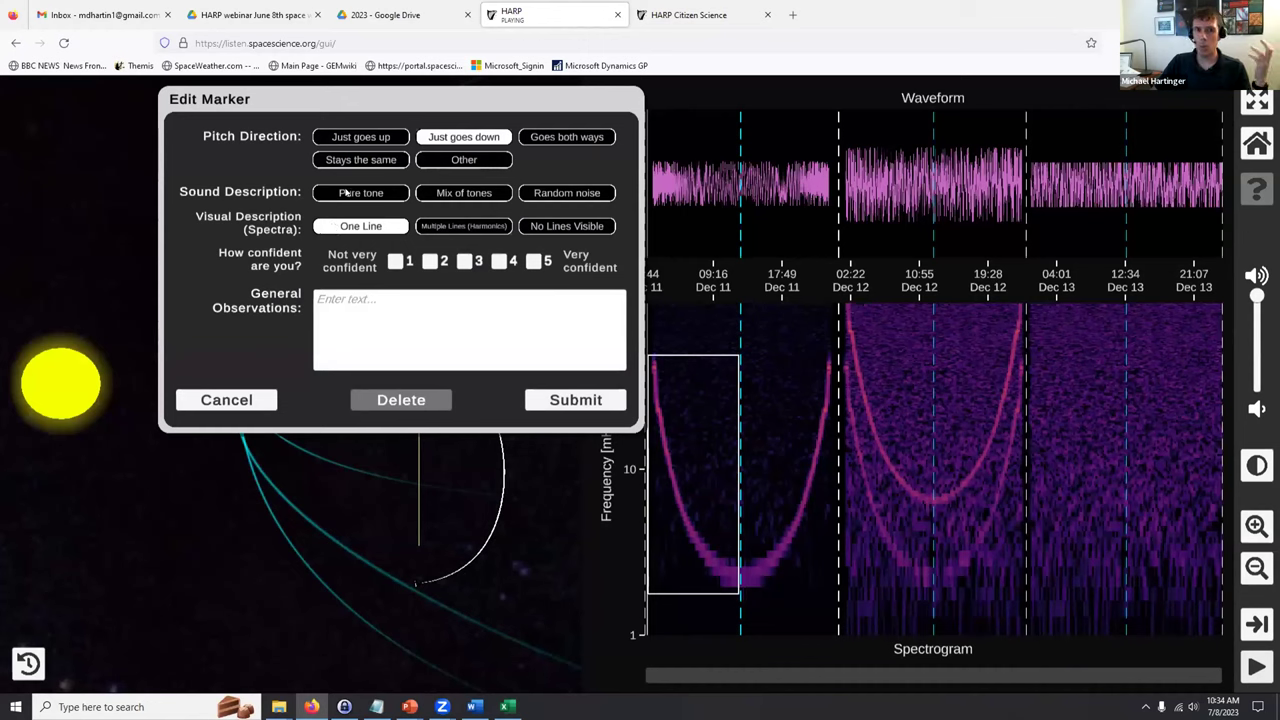
{"action": "left_click", "coordinate": [345, 193]}
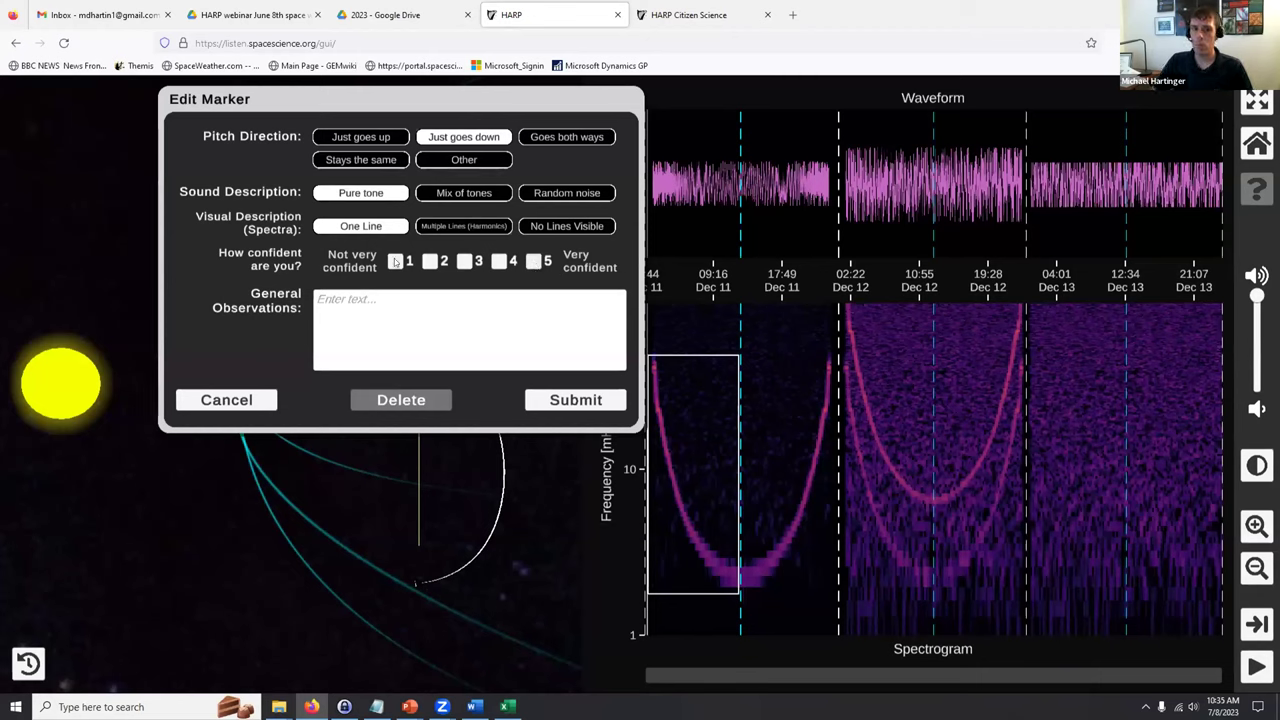
{"action": "left_click", "coordinate": [536, 261]}
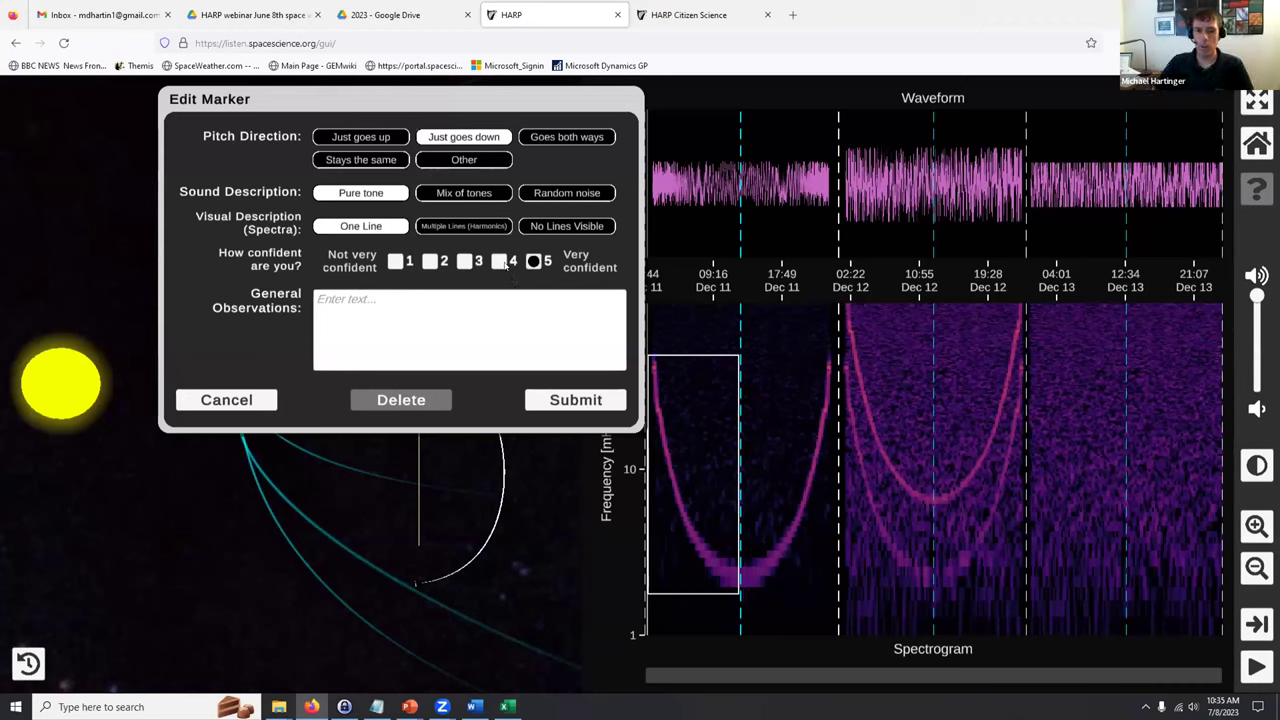
{"action": "left_click", "coordinate": [572, 401]}
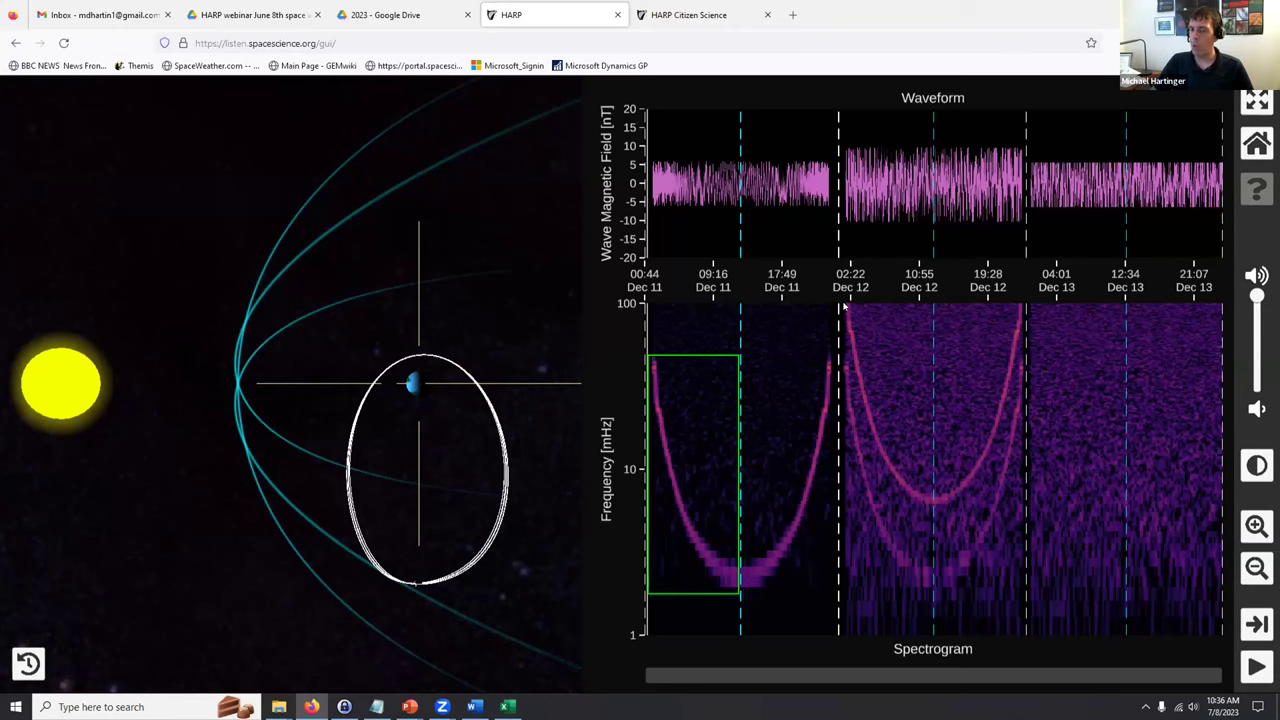
Draw a marker box around the descending half of both Dec 12 spectrogram curves, reaching down to about 2 mHz
{"action": "mouse_move", "coordinate": [843, 309]}
{"action": "left_mouse_down"}
{"action": "mouse_move", "coordinate": [933, 594]}
{"action": "mouse_move", "coordinate": [932, 508]}
{"action": "left_mouse_up"}
{"action": "left_click", "coordinate": [428, 401]}
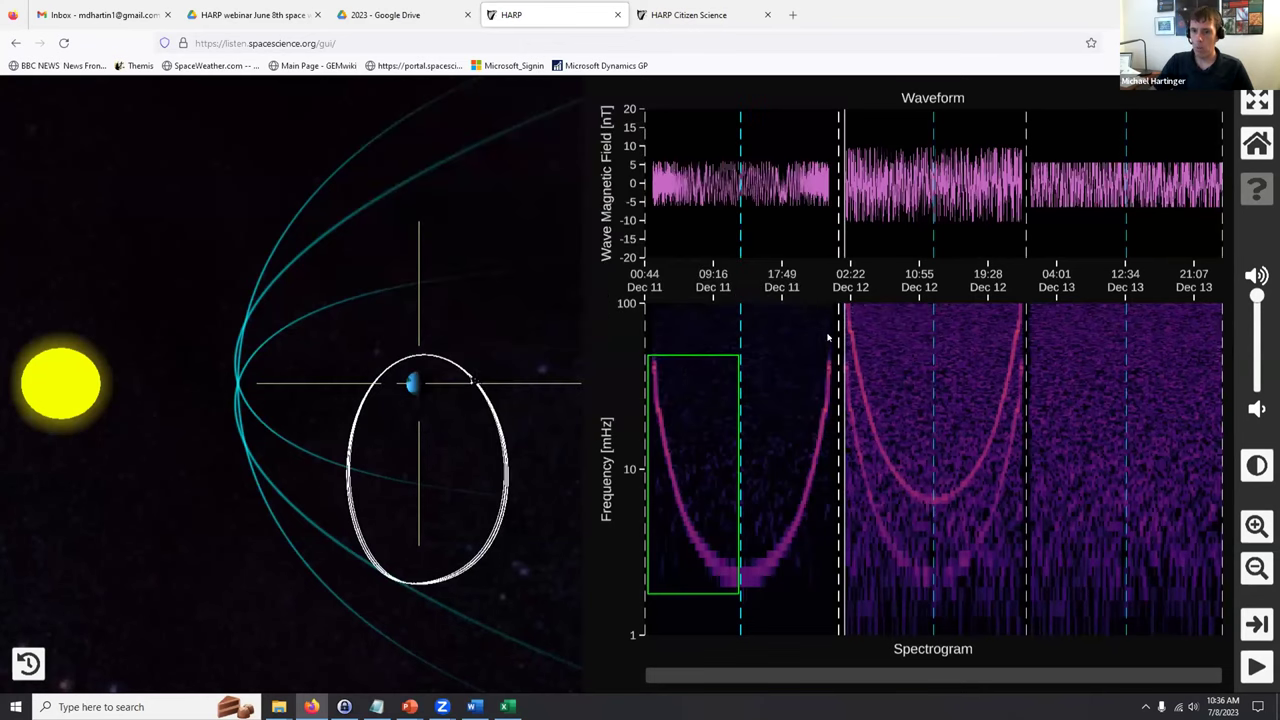
{"action": "left_click_drag", "start_coordinate": [845, 308], "coordinate": [932, 594]}
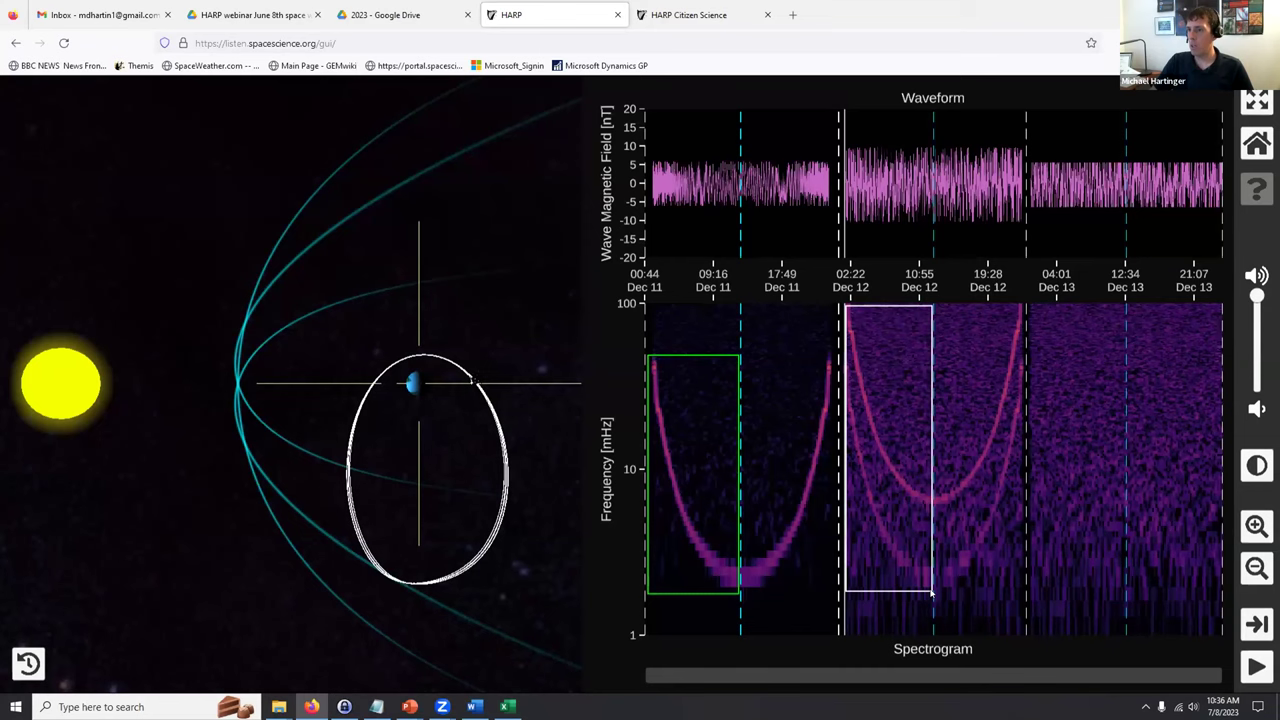
{"action": "left_click_drag", "start_coordinate": [932, 594], "coordinate": [932, 594]}
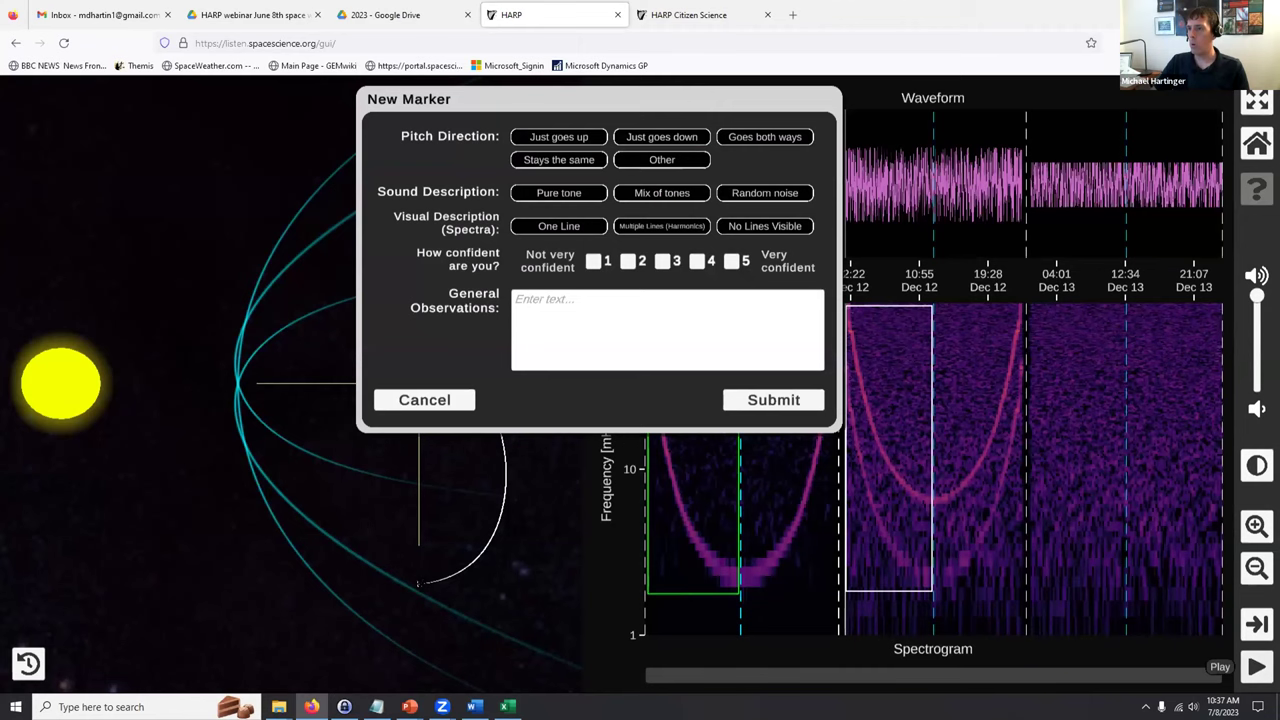
Play the Dec 12 selection and classify it as "Just goes down", "Mix of tones", "Multiple Lines (Harmonics)", with confidence 5
{"action": "left_click", "coordinate": [1256, 666]}
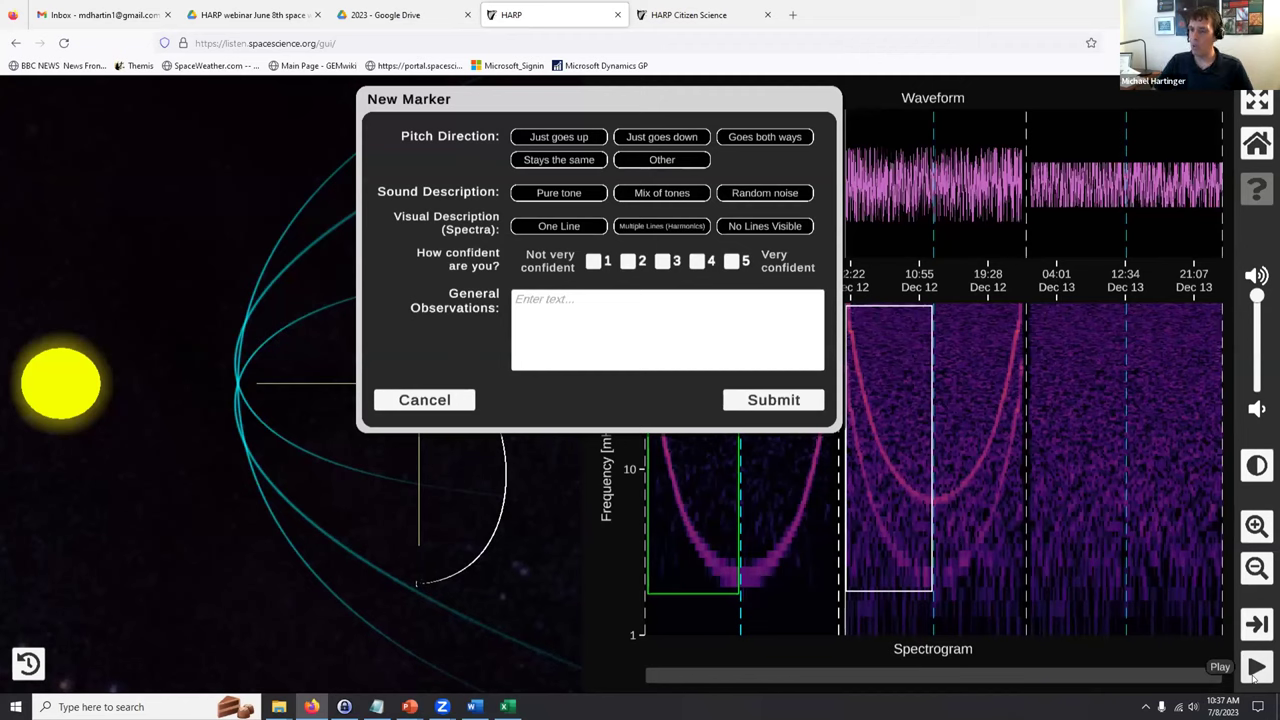
{"action": "left_click", "coordinate": [1257, 666]}
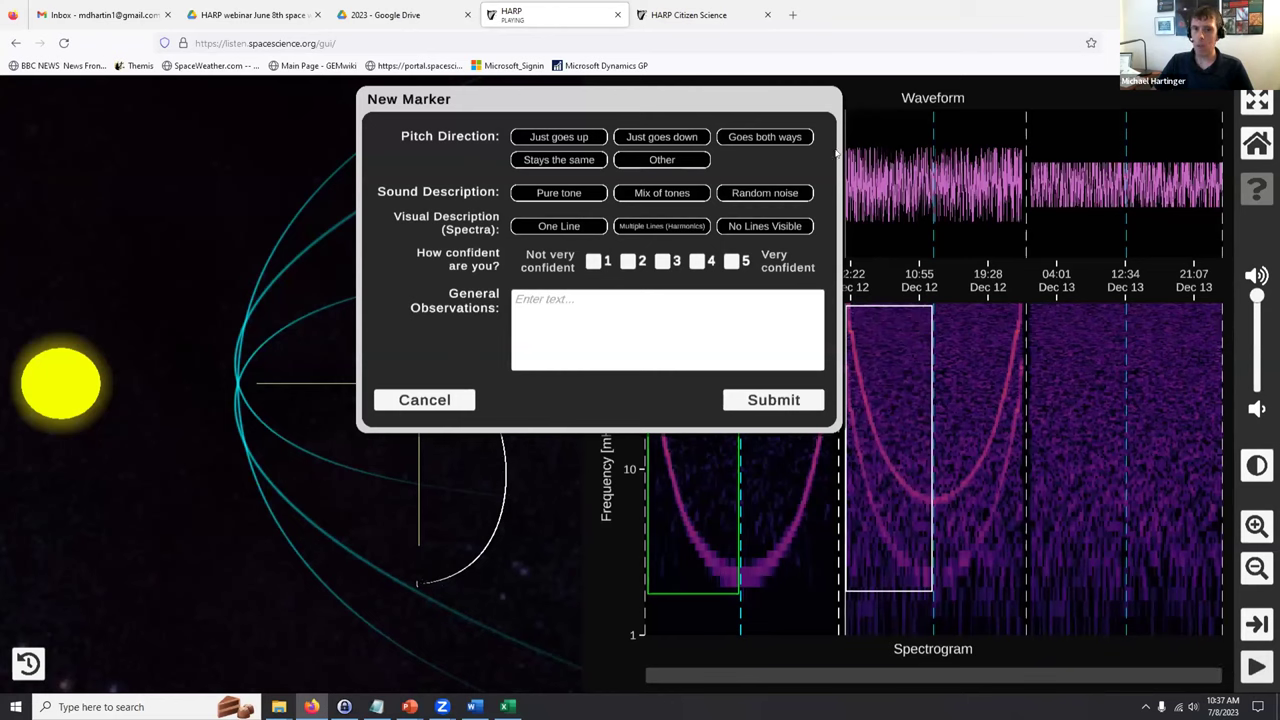
{"action": "left_click", "coordinate": [658, 142]}
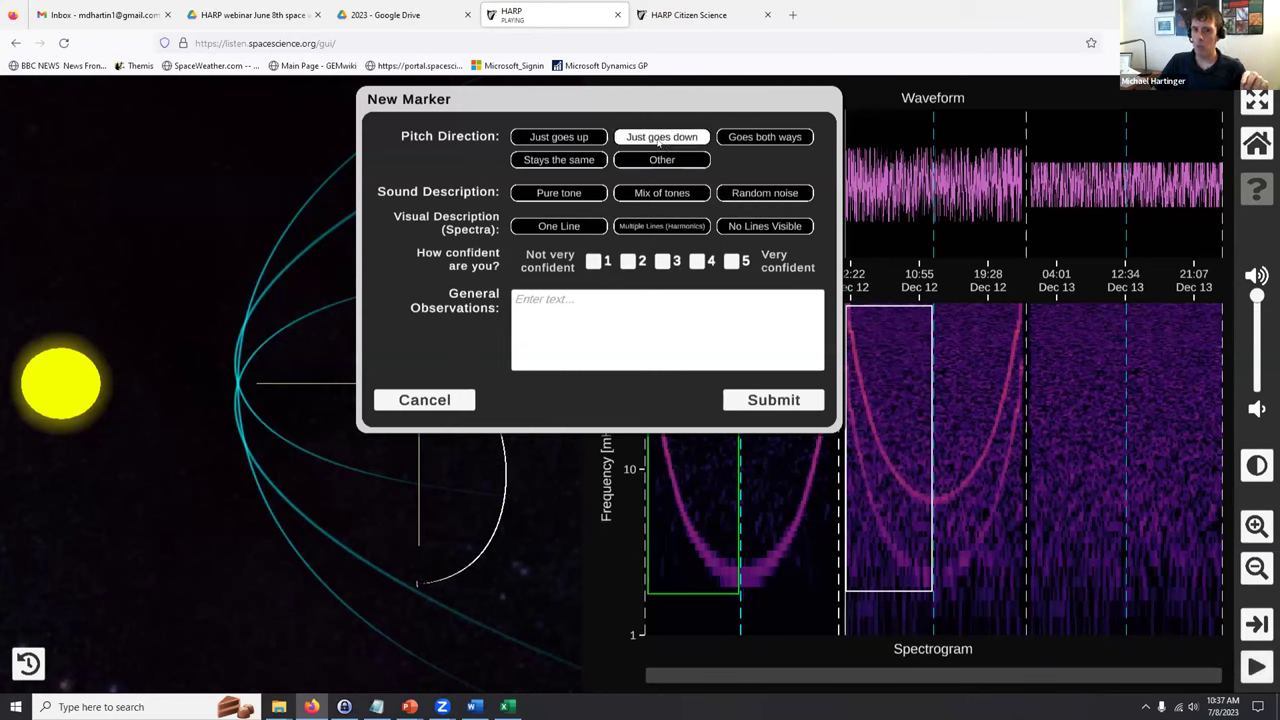
{"action": "left_click", "coordinate": [641, 226]}
{"action": "left_click", "coordinate": [657, 193]}
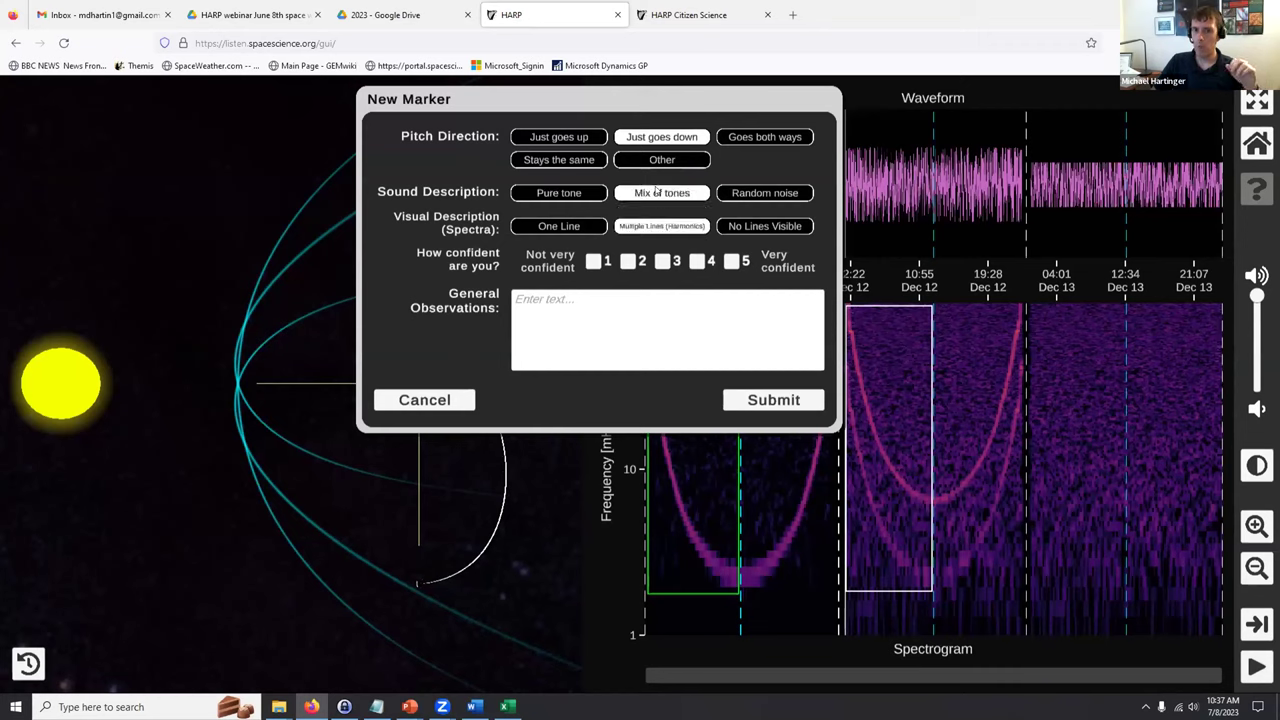
{"action": "left_click", "coordinate": [731, 262]}
Enter the general observation "Some notes here, I saw multiple lines" and submit the Dec 12 marker
{"action": "left_click", "coordinate": [629, 303]}
{"action": "type", "text": "M<u"}
{"action": "key", "text": "BackSpace"}
{"action": "key", "text": "BackSpace"}
{"action": "key", "text": "BackSpace"}
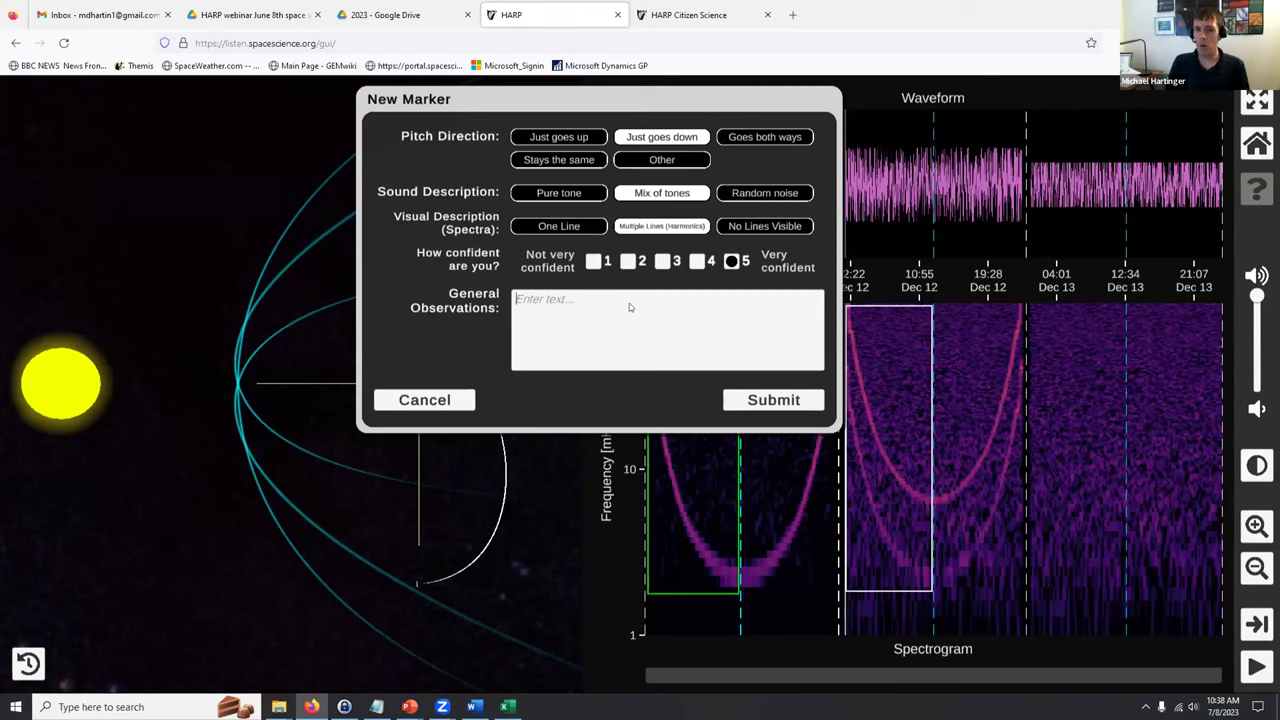
{"action": "type", "text": "Some notes here"}
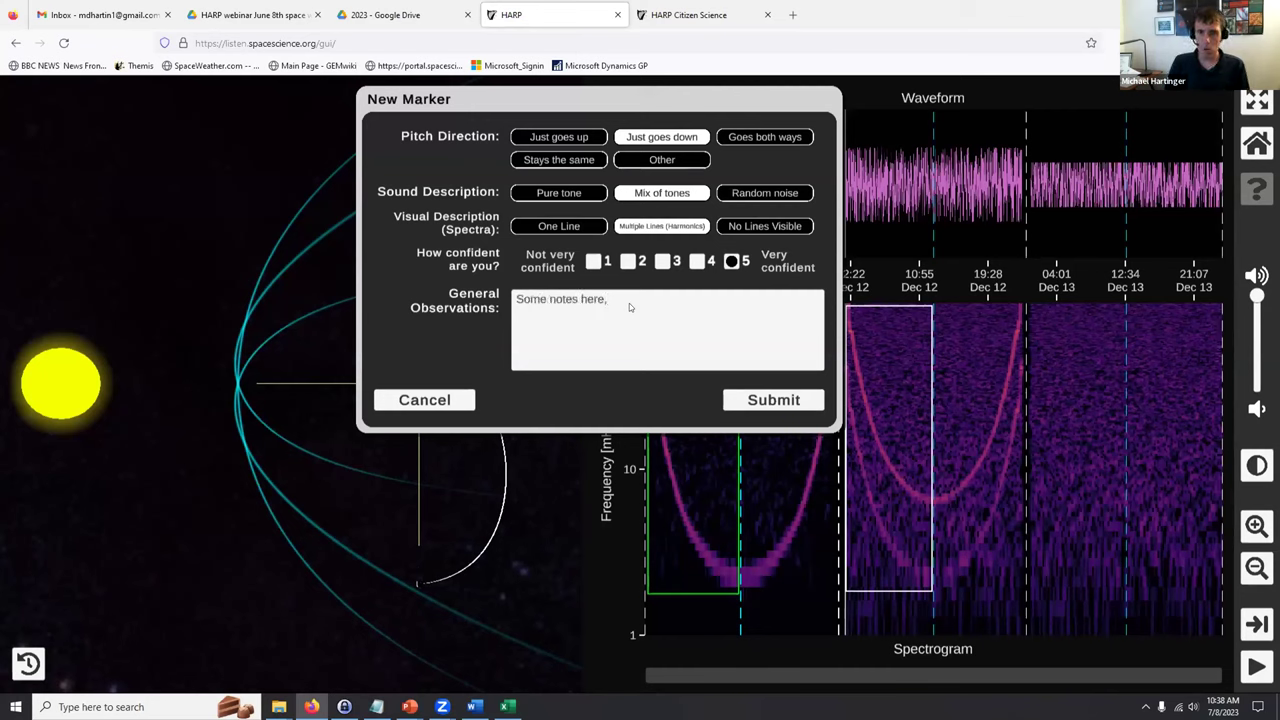
{"action": "type", "text": ", I saw multiple lines"}
{"action": "left_click", "coordinate": [777, 400]}
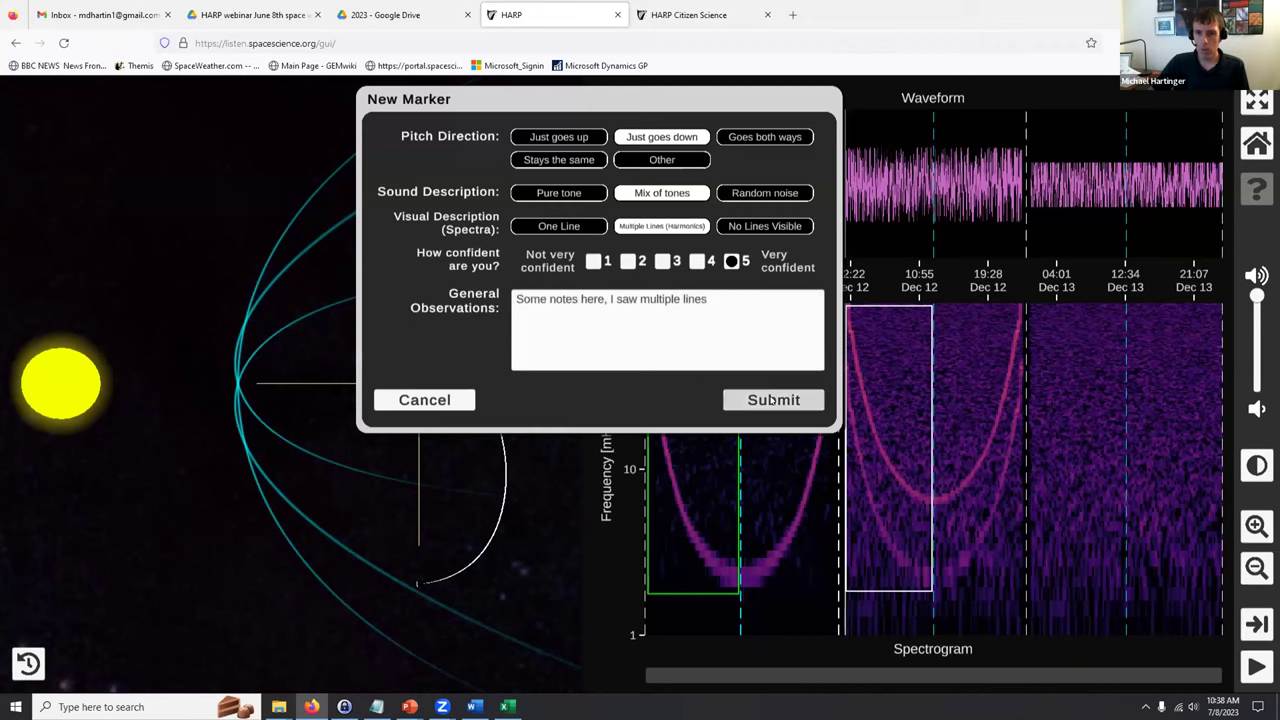
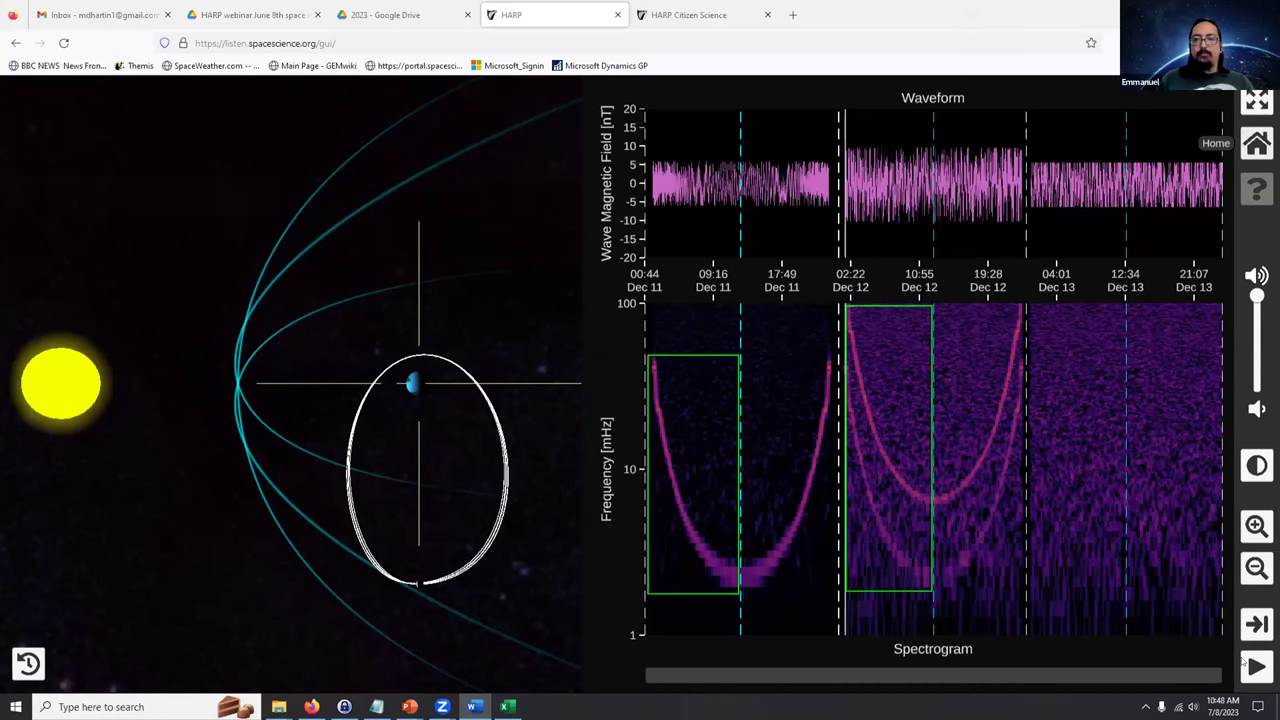
Return to the HARP welcome page and skip the practice, confirming the choice
{"action": "left_click", "coordinate": [1257, 143]}
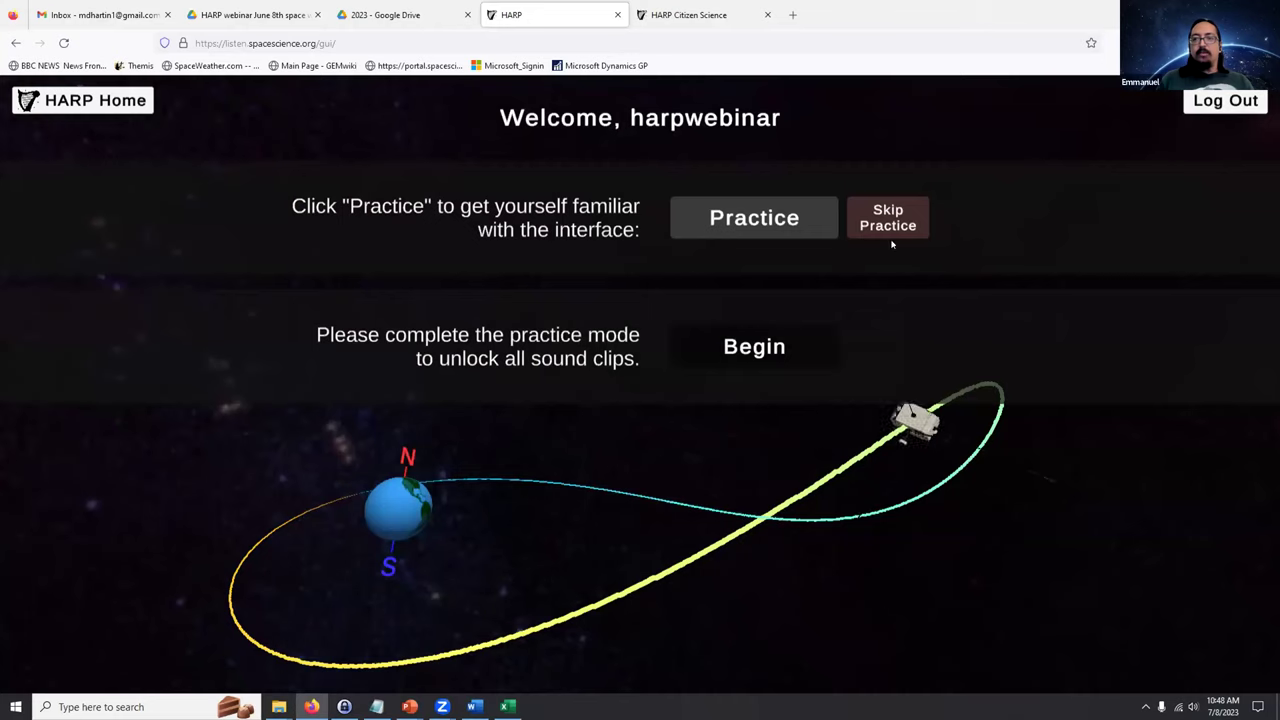
{"action": "left_click", "coordinate": [890, 235]}
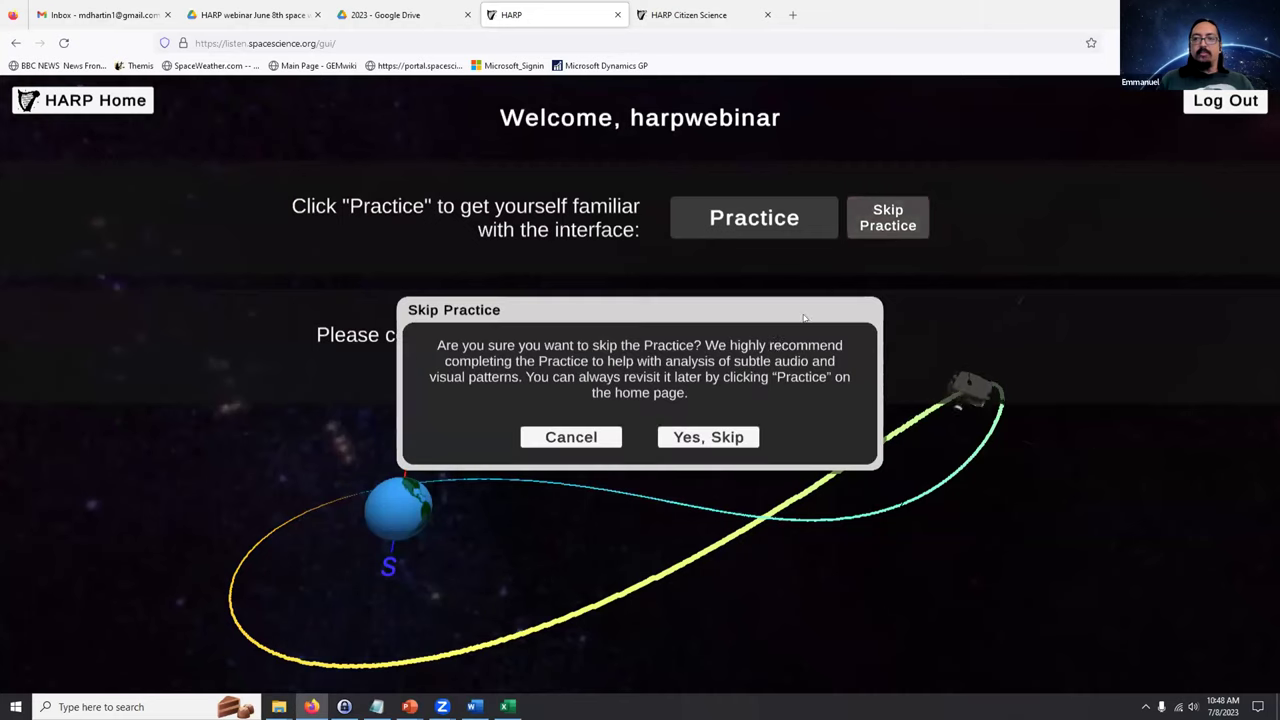
{"action": "left_click", "coordinate": [695, 448]}
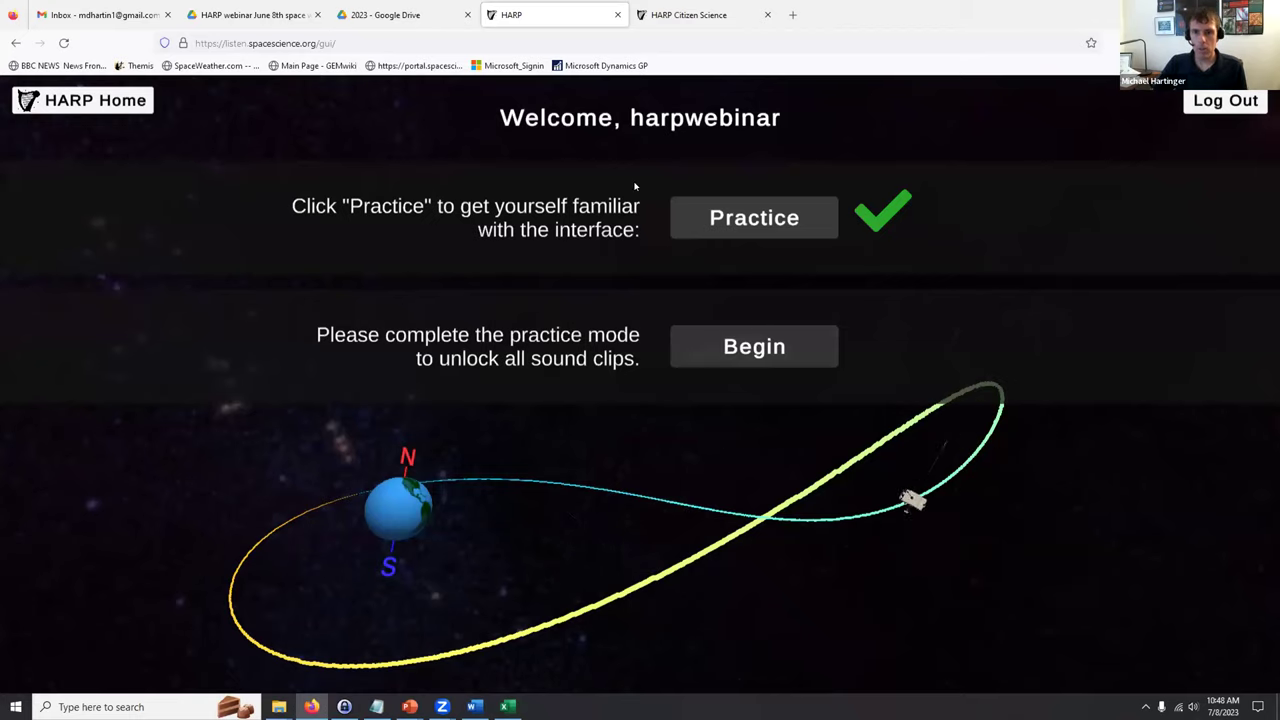
Begin the real sound clips from the welcome page
{"action": "left_click", "coordinate": [710, 346]}
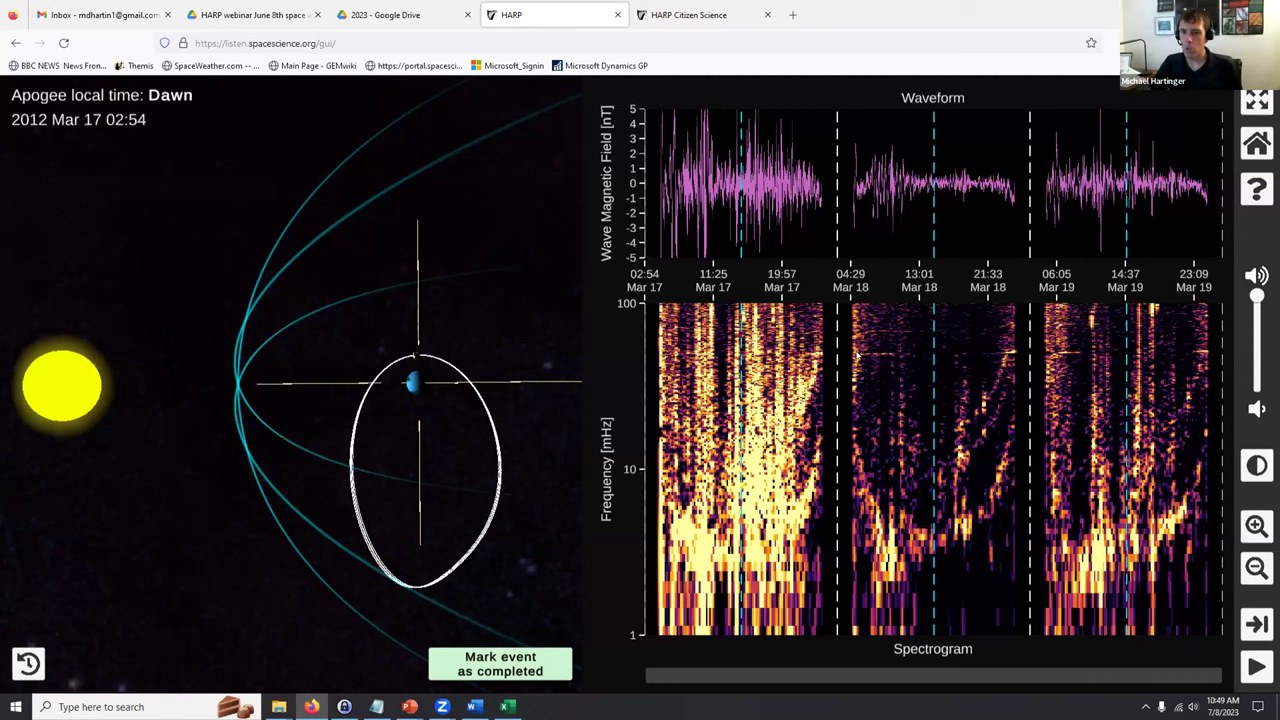
{"action": "left_click_drag", "start_coordinate": [854, 350], "coordinate": [914, 360]}
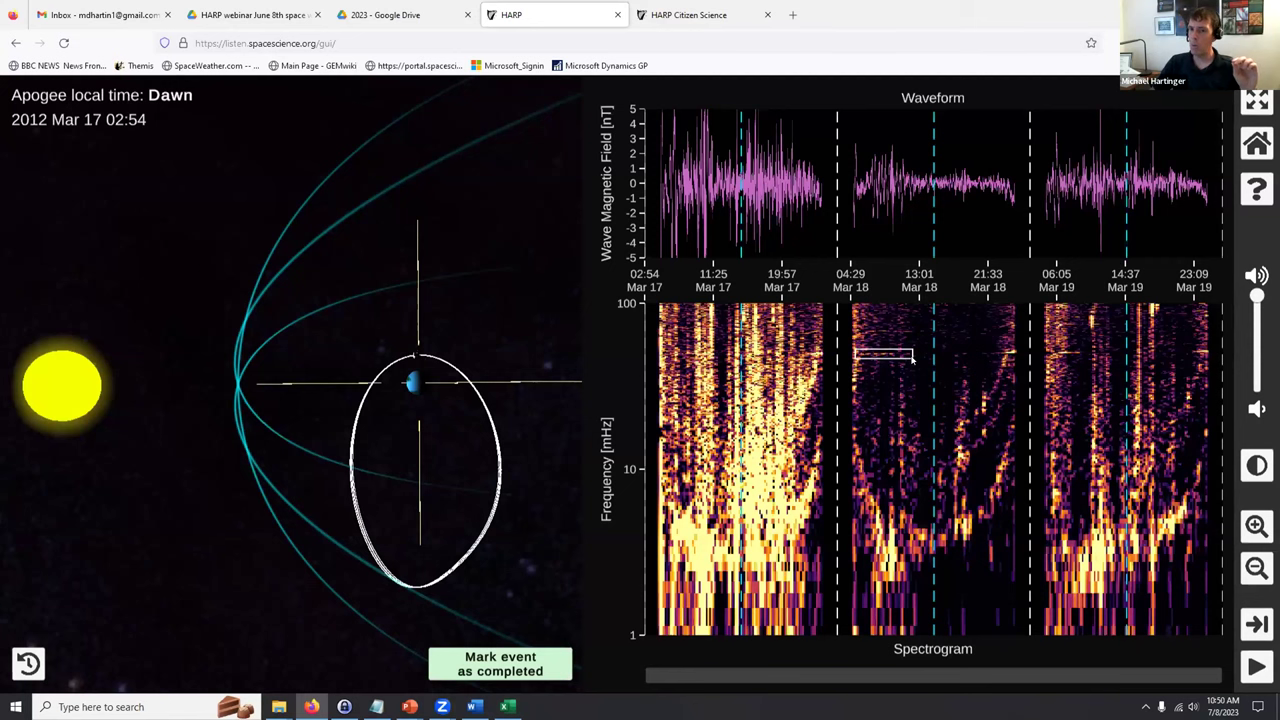
{"action": "left_click", "coordinate": [912, 359]}
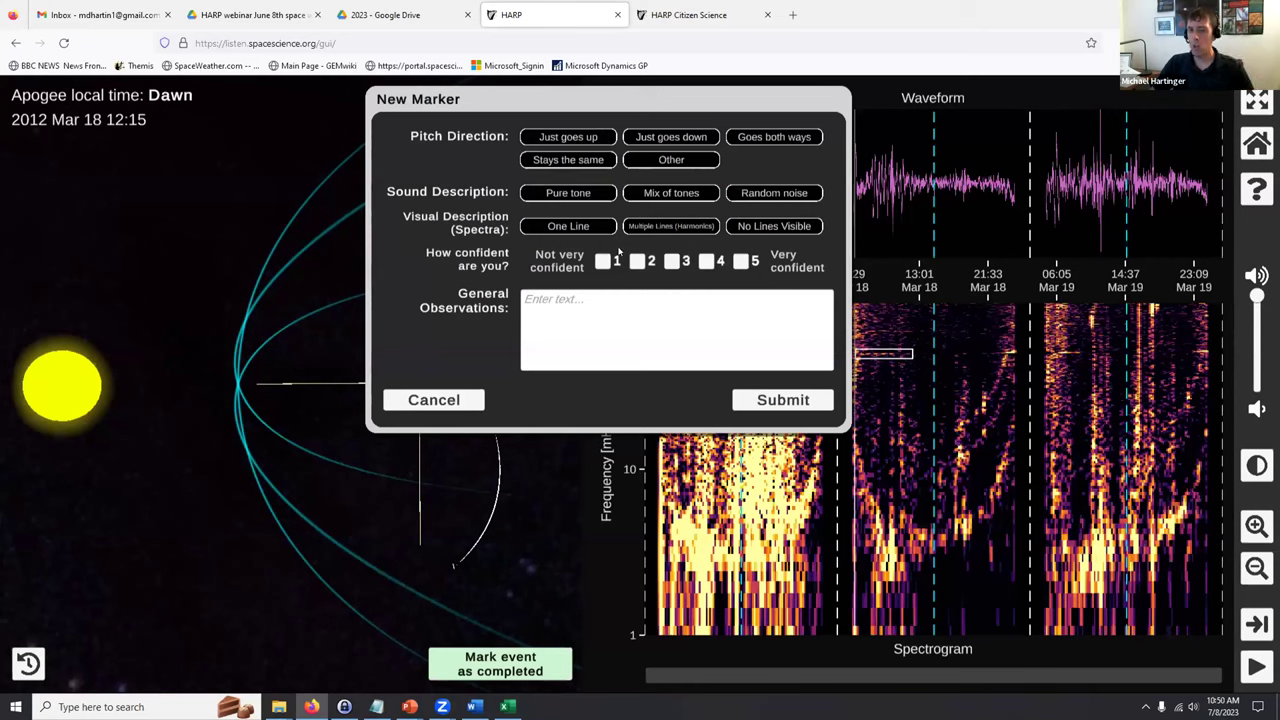
{"action": "left_click", "coordinate": [601, 261]}
{"action": "left_click", "coordinate": [567, 306]}
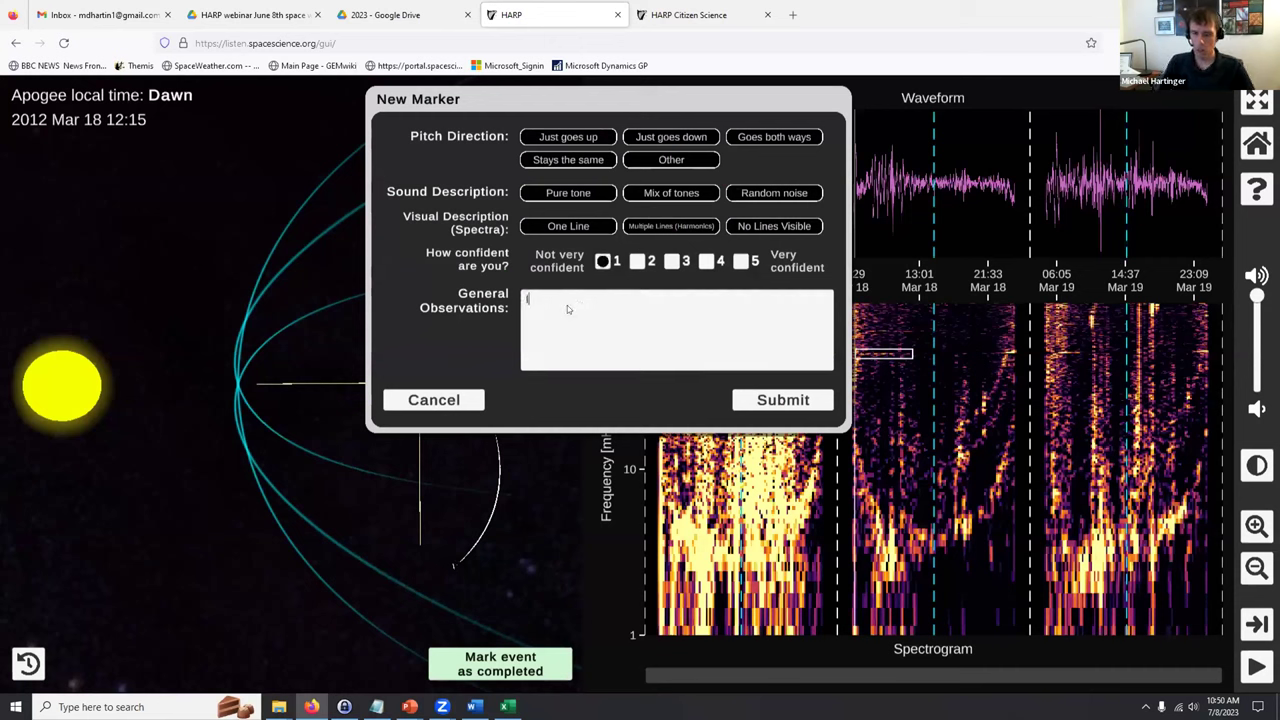
{"action": "type", "text": "I think this might"}
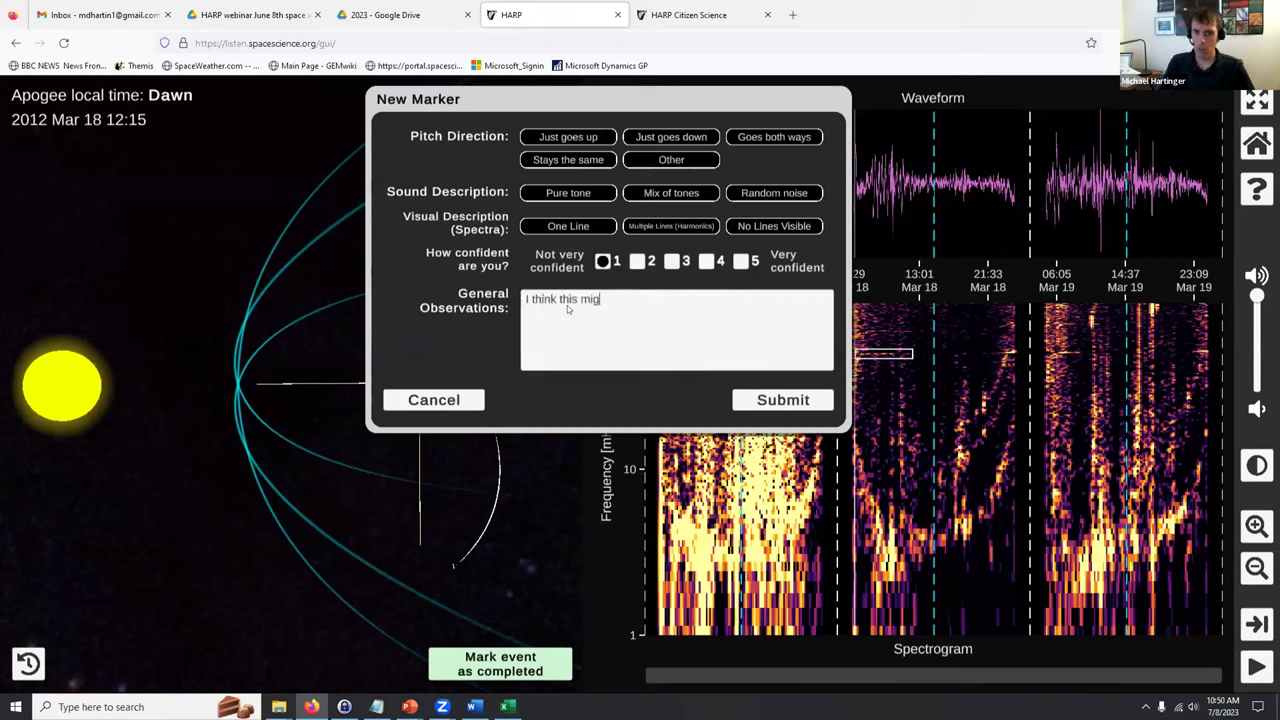
{"action": "key", "text": "BackSpace"}
{"action": "key", "text": "BackSpace"}
{"action": "key", "text": "BackSpace"}
{"action": "key", "text": "BackSpace"}
{"action": "key", "text": "BackSpace"}
{"action": "key", "text": "BackSpace"}
{"action": "key", "text": "BackSpace"}
{"action": "key", "text": "BackSpace"}
{"action": "key", "text": "BackSpace"}
{"action": "key", "text": "BackSpace"}
{"action": "key", "text": "BackSpace"}
{"action": "key", "text": "BackSpace"}
{"action": "key", "text": "BackSpace"}
{"action": "key", "text": "BackSpace"}
{"action": "key", "text": "BackSpace"}
{"action": "key", "text": "BackSpace"}
{"action": "key", "text": "BackSpace"}
{"action": "key", "text": "BackSpace"}
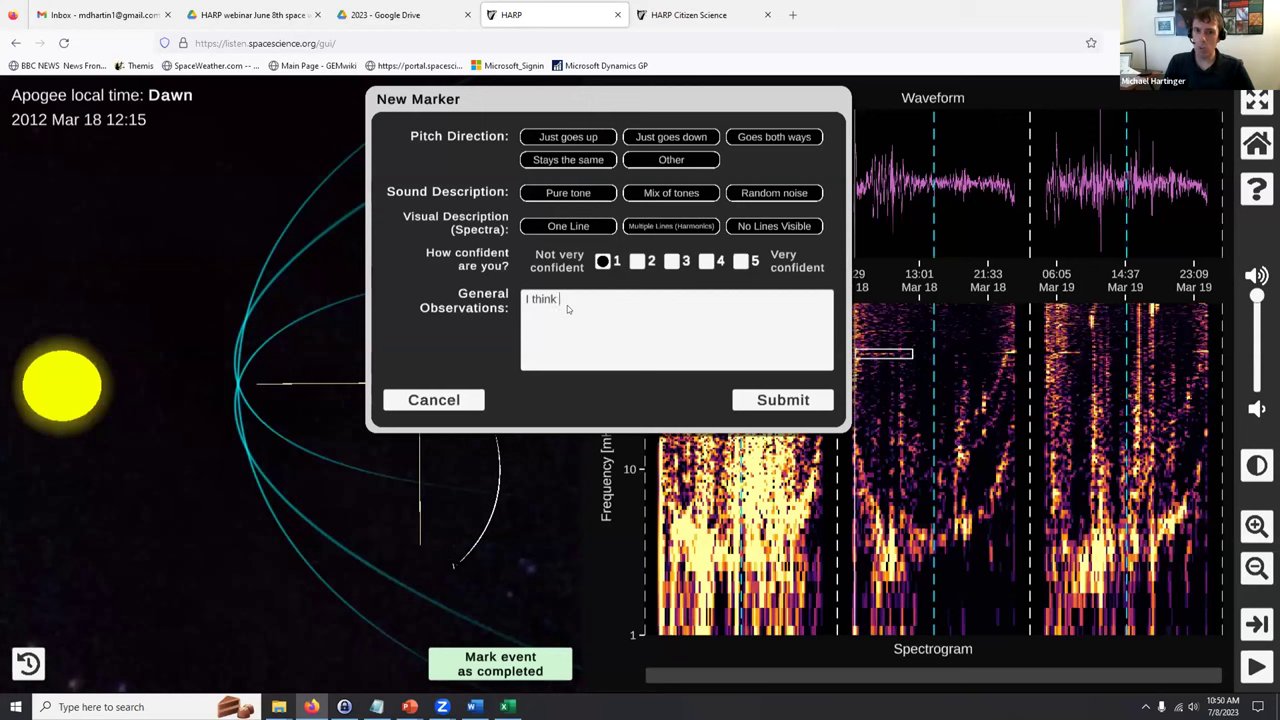
{"action": "type", "text": "I'm not sure what this"}
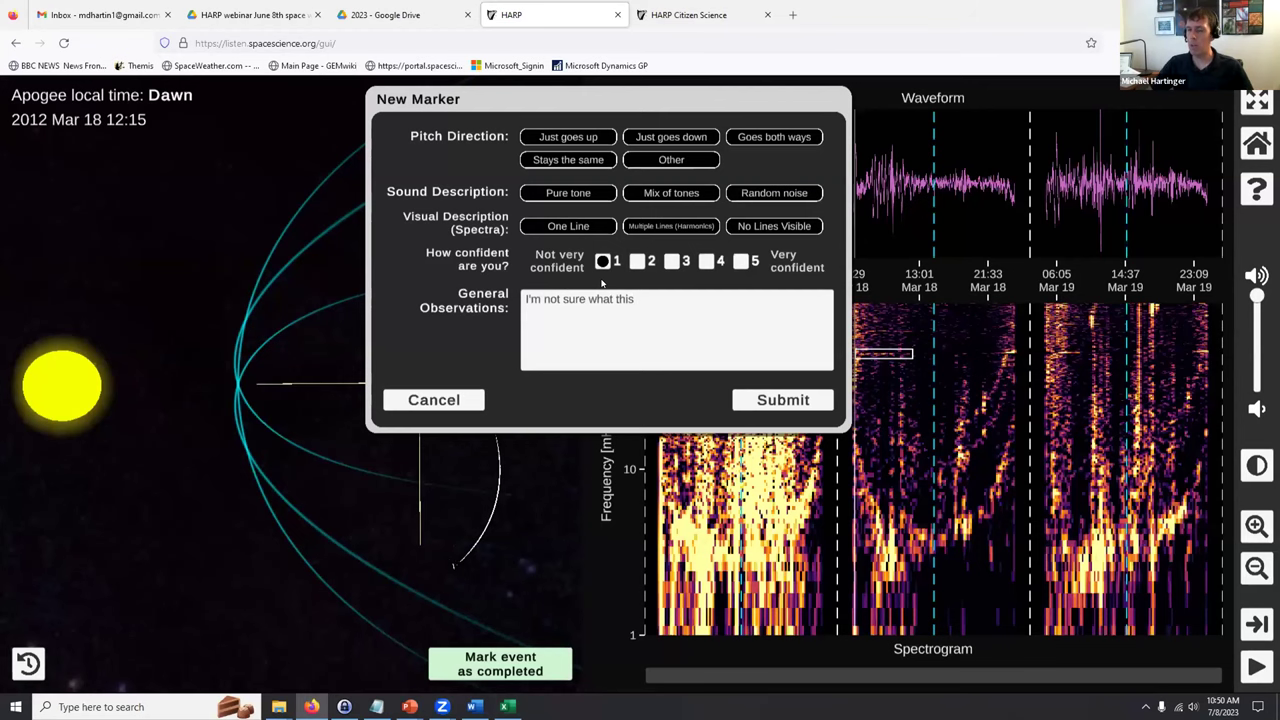
{"action": "left_click", "coordinate": [425, 397]}
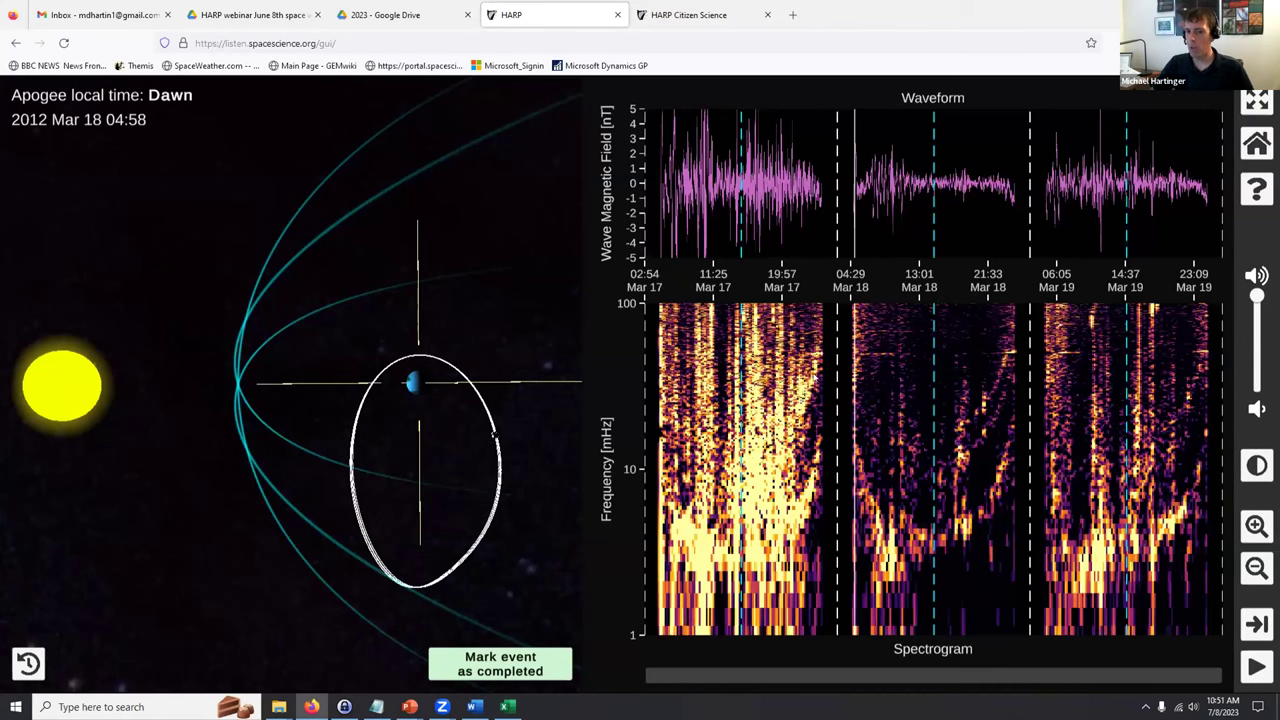
Listen to the late Mar 17 part of the sound clip, starting at about 20:46
{"action": "left_click_drag", "start_coordinate": [789, 350], "coordinate": [822, 552]}
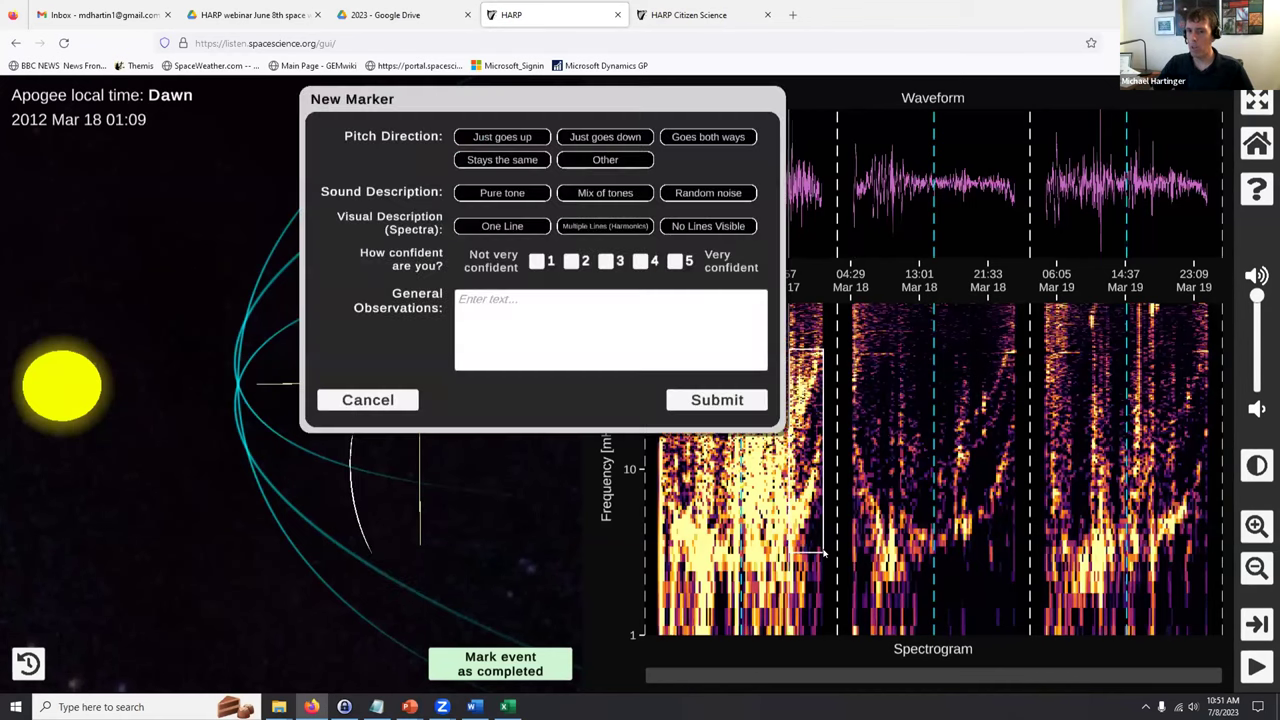
{"action": "left_click", "coordinate": [370, 400]}
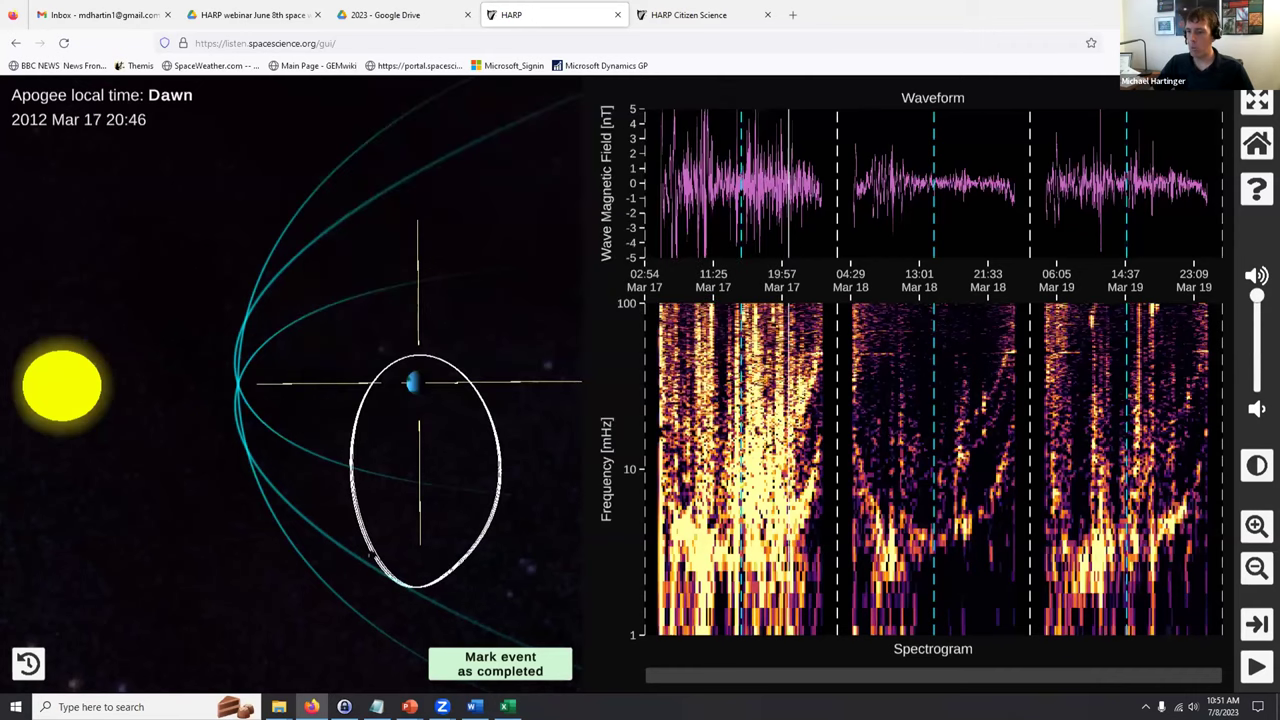
{"action": "left_click", "coordinate": [1255, 665]}
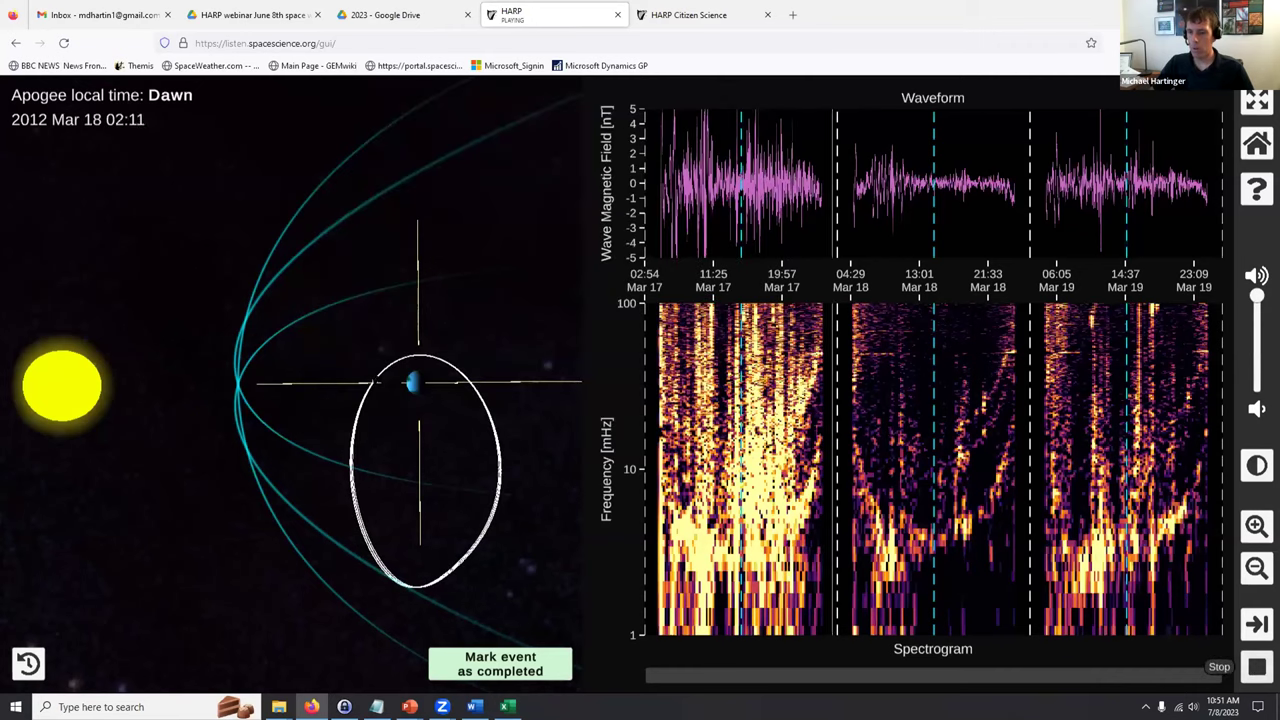
{"action": "left_click", "coordinate": [1255, 665]}
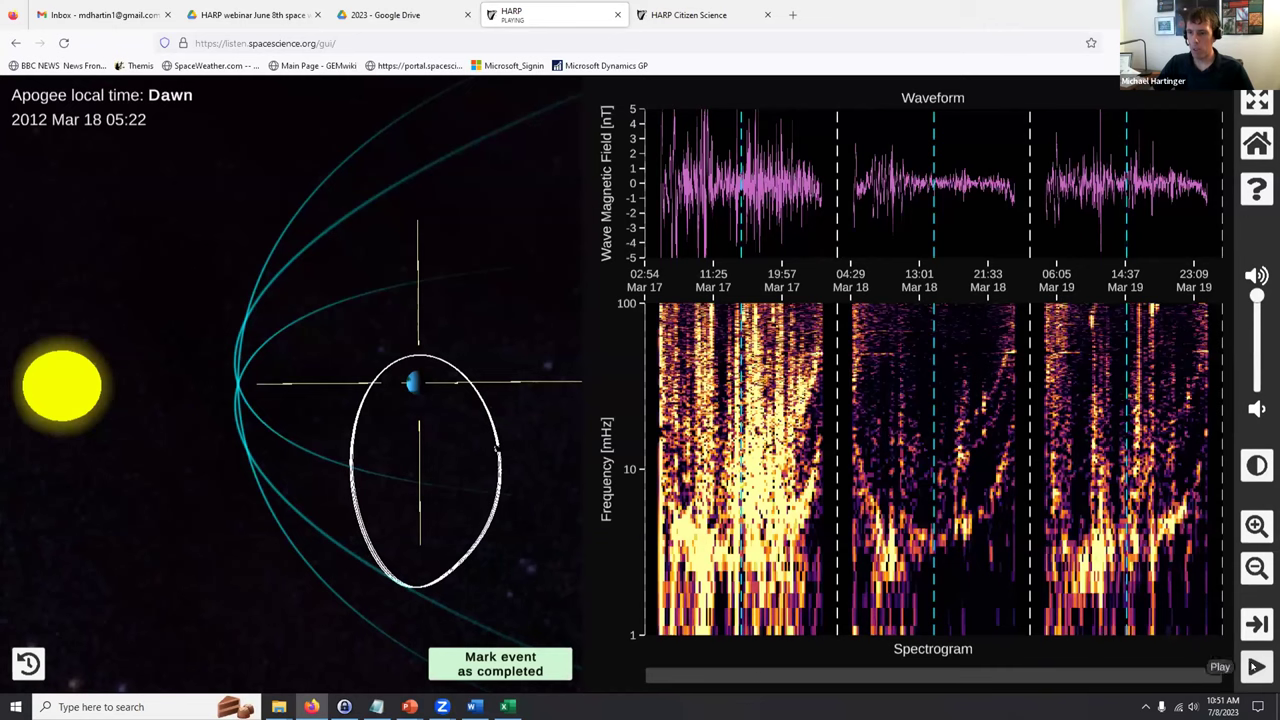
{"action": "left_click", "coordinate": [1255, 665]}
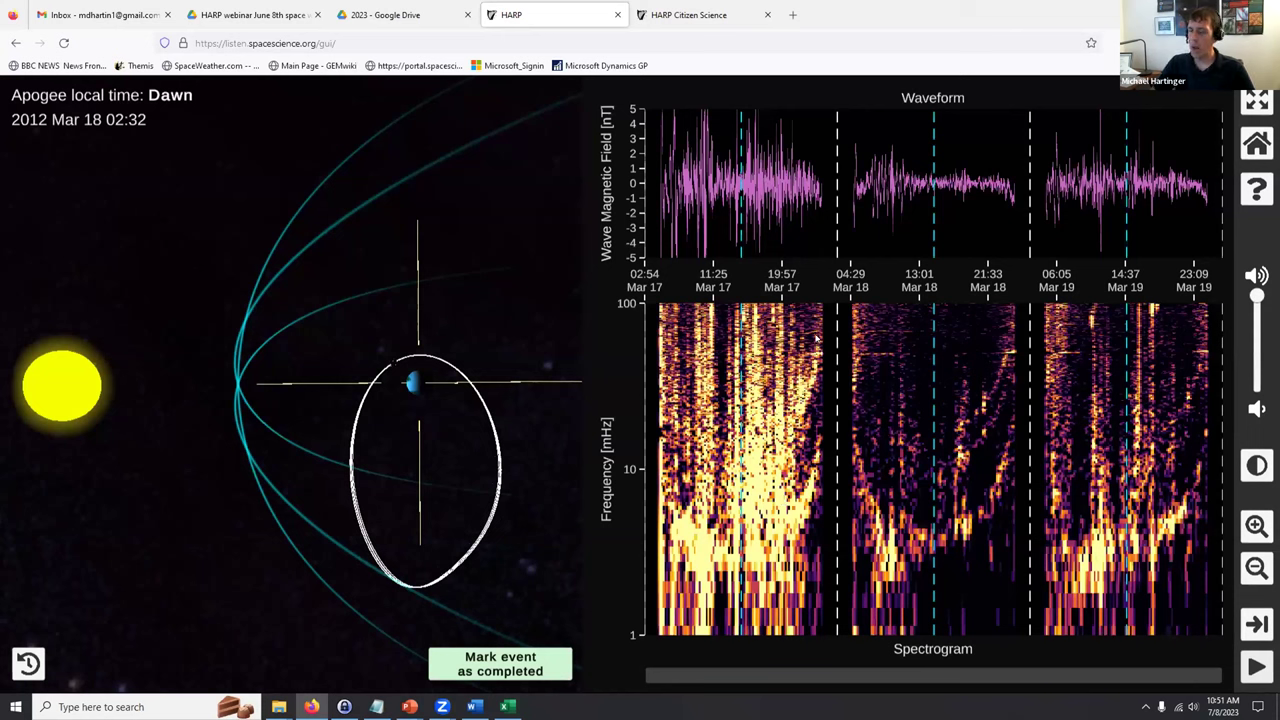
Box the second half of Mar 17 from about 2 to 60 mHz, classified "Just goes up", "Mix of tones", "Multiple Lines (Harmonics)", confidence 3
{"action": "mouse_move", "coordinate": [818, 336]}
{"action": "left_mouse_down"}
{"action": "mouse_move", "coordinate": [780, 364]}
{"action": "mouse_move", "coordinate": [741, 505]}
{"action": "mouse_move", "coordinate": [748, 580]}
{"action": "left_mouse_up"}
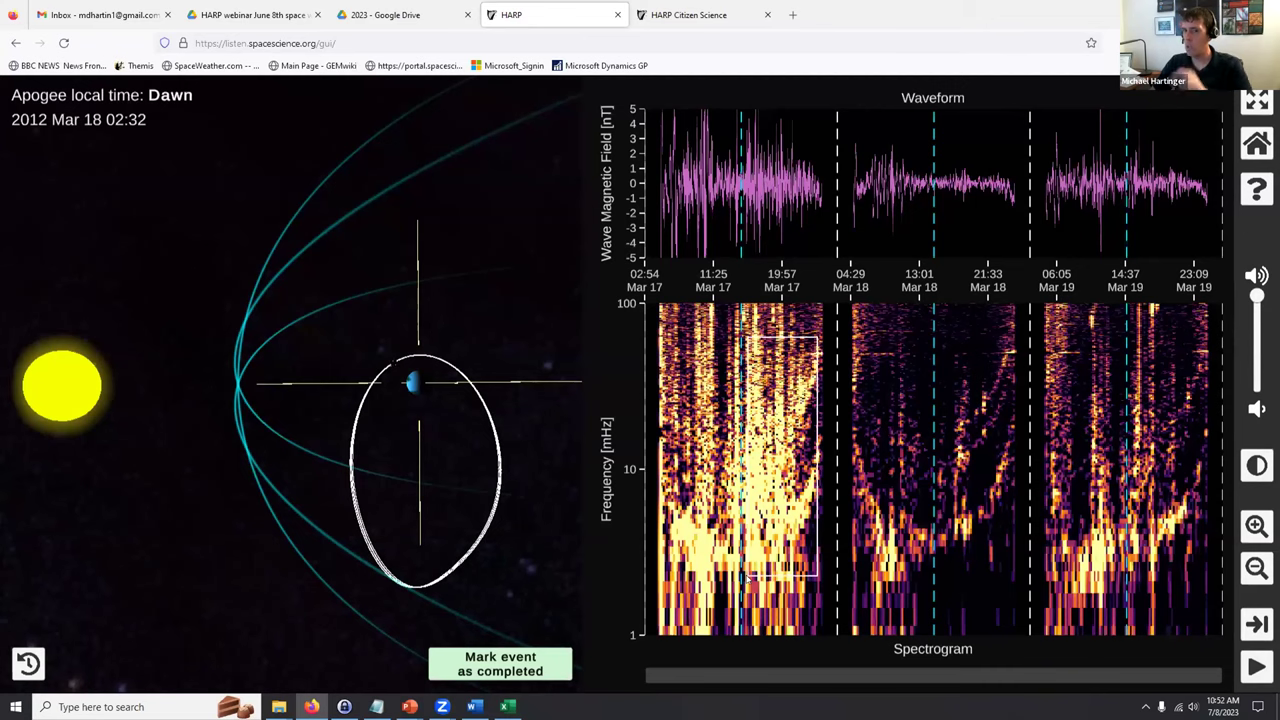
{"action": "left_click_drag", "start_coordinate": [746, 578], "coordinate": [746, 578]}
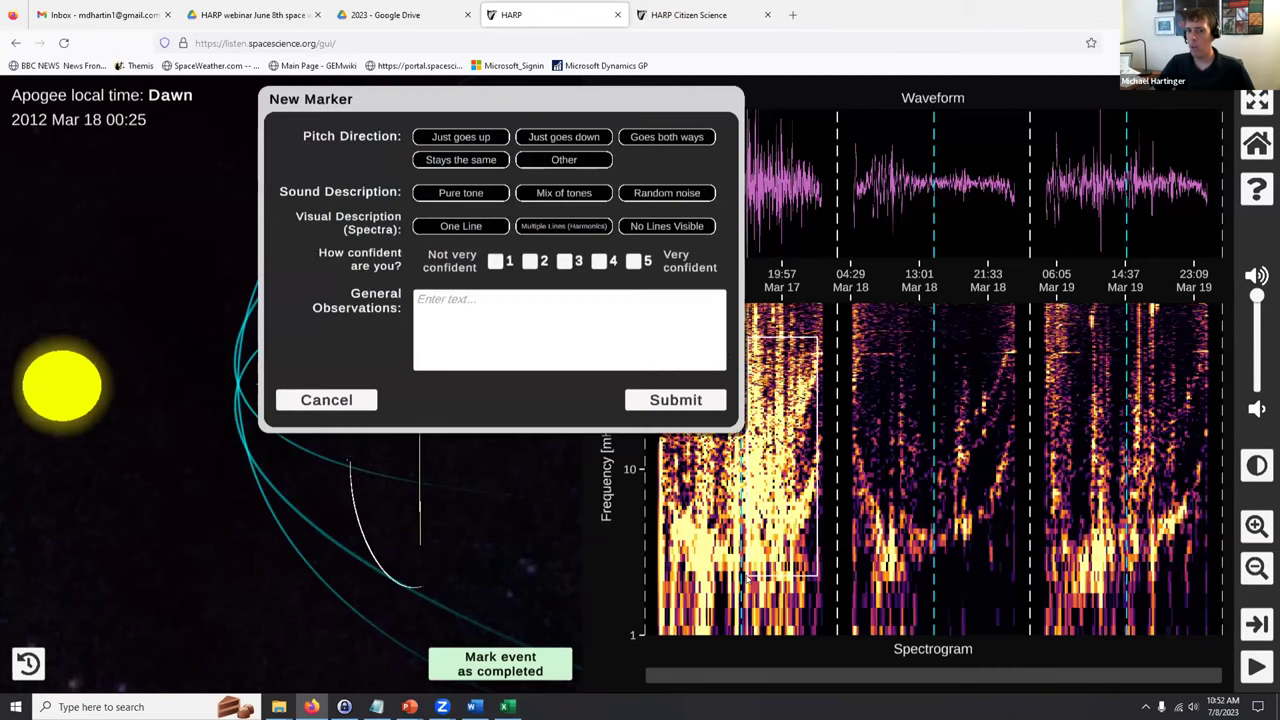
{"action": "left_click", "coordinate": [453, 136]}
{"action": "left_click", "coordinate": [545, 194]}
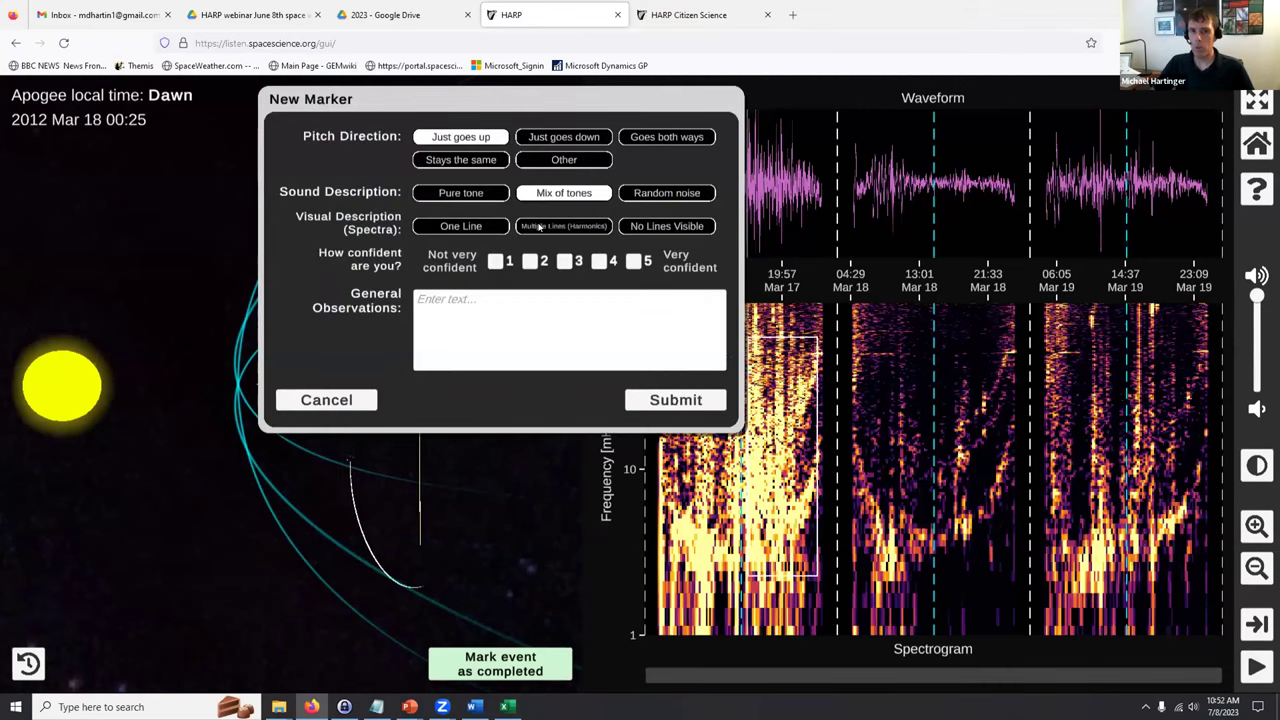
{"action": "left_click", "coordinate": [539, 227]}
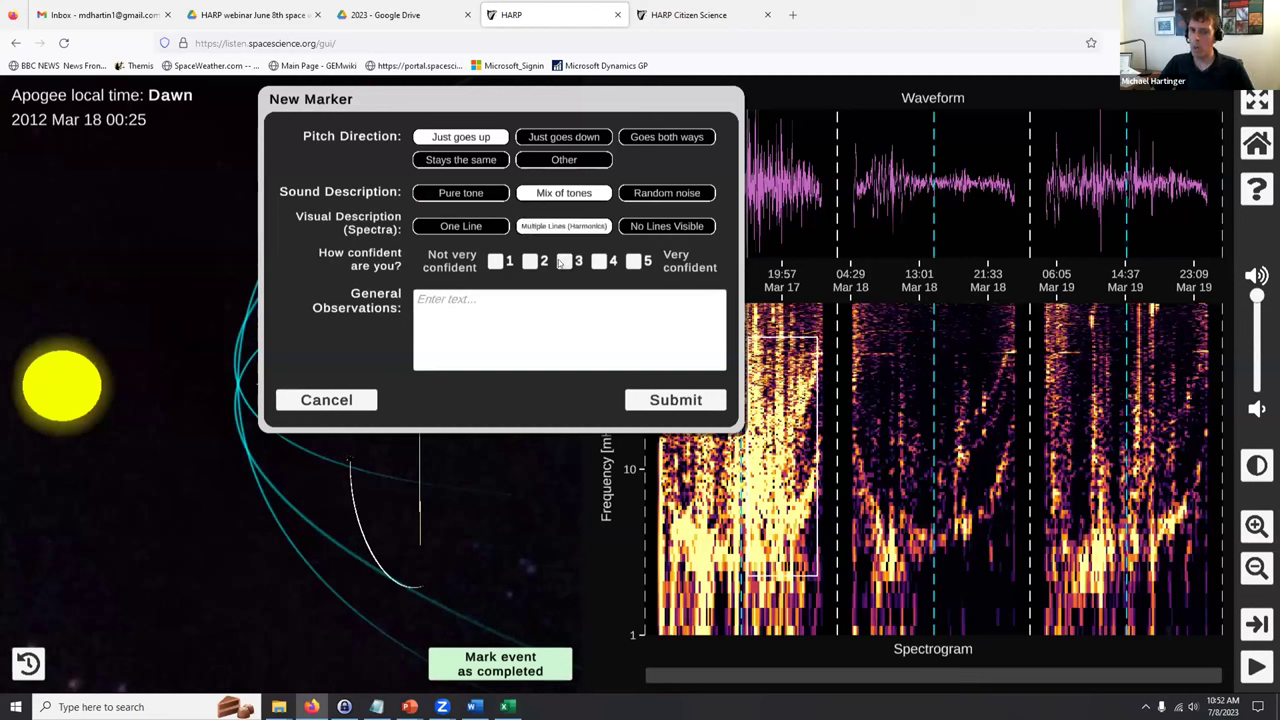
{"action": "left_click", "coordinate": [564, 261]}
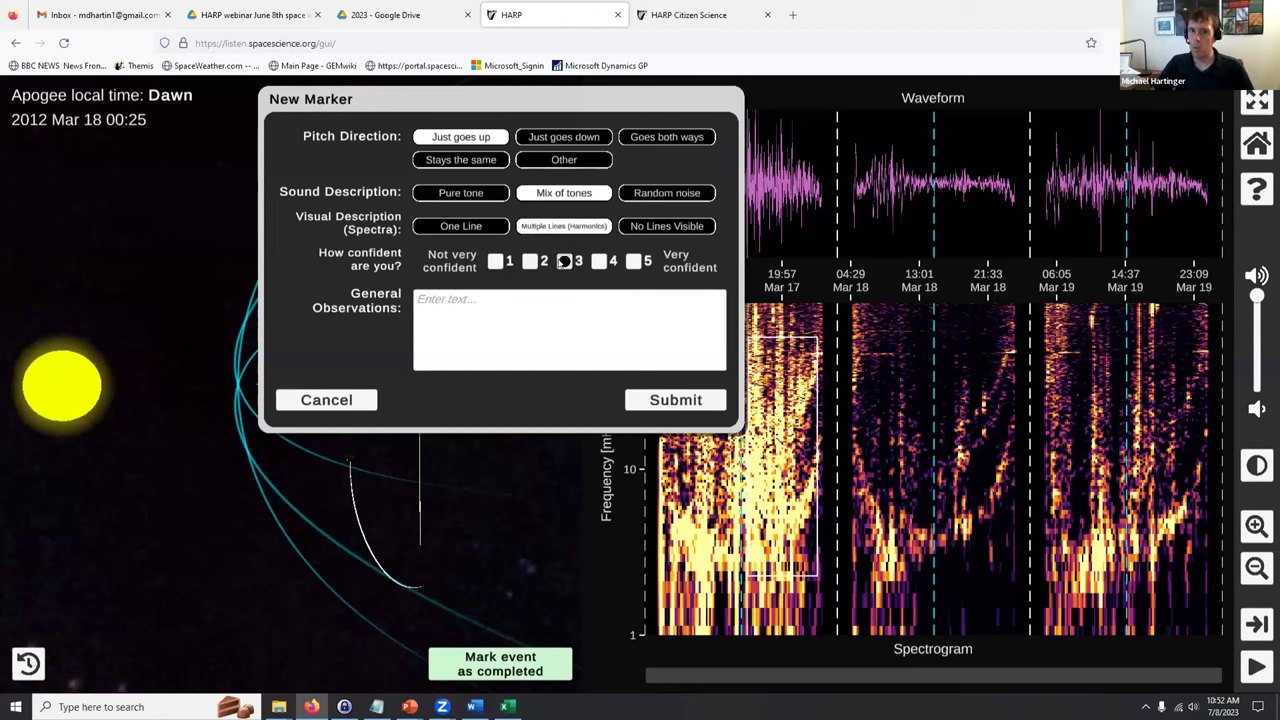
Enter the general observation "I think the waves start early but I'm not sure" and submit the Mar 17 marker
{"action": "left_click", "coordinate": [483, 328]}
{"action": "type", "text": "I think the wv"}
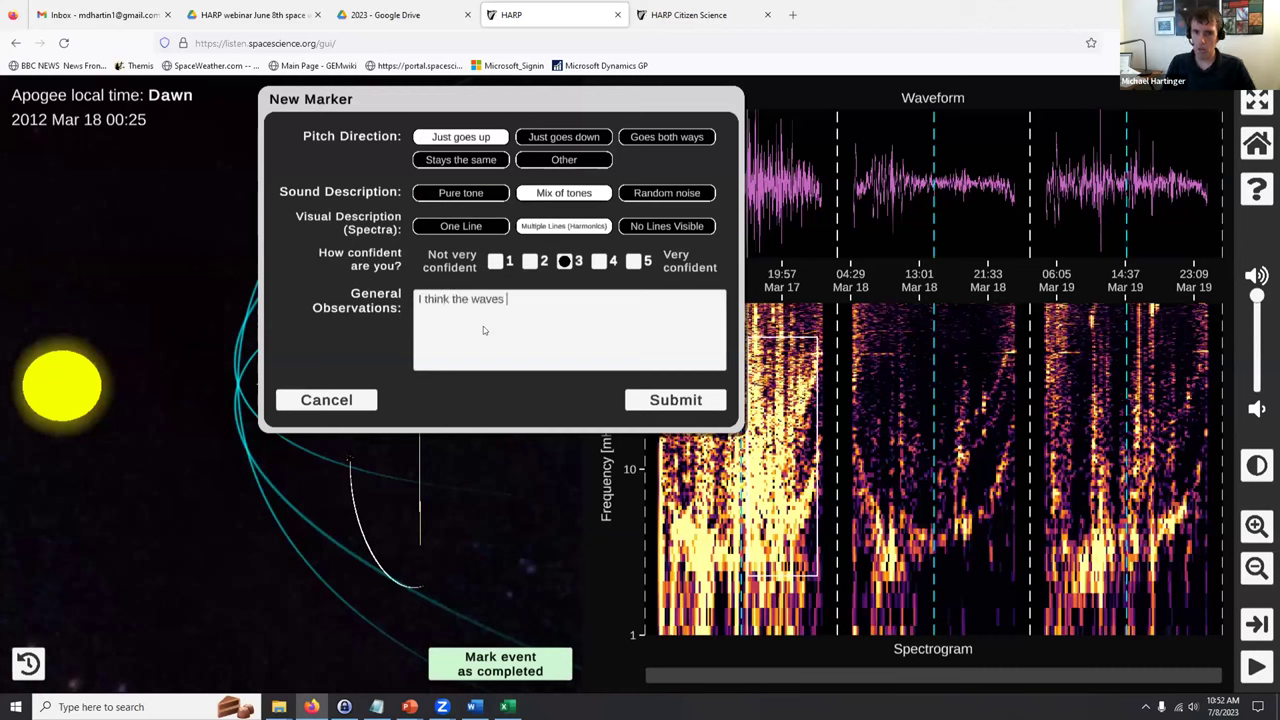
{"action": "type", "text": "ves start eral"}
{"action": "key", "text": "BackSpace"}
{"action": "key", "text": "BackSpace"}
{"action": "key", "text": "BackSpace"}
{"action": "key", "text": "BackSpace"}
{"action": "type", "text": "early but I'm not sure"}
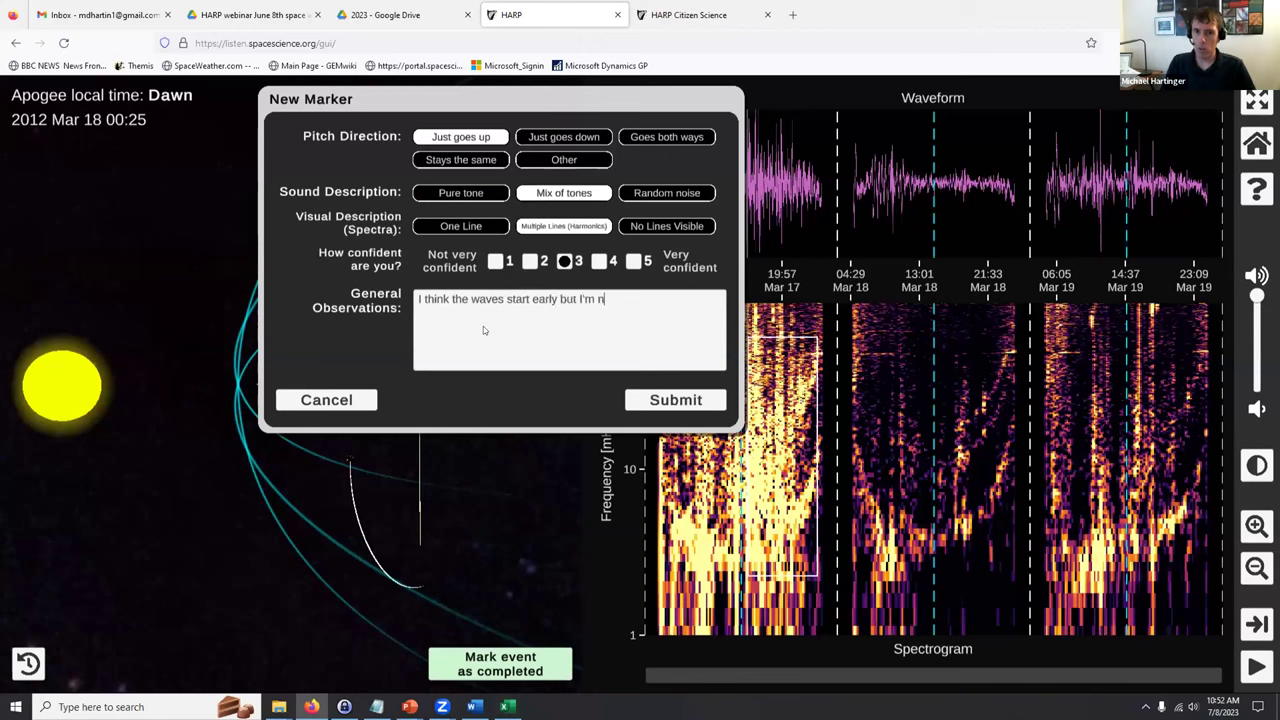
{"action": "left_click", "coordinate": [644, 400]}
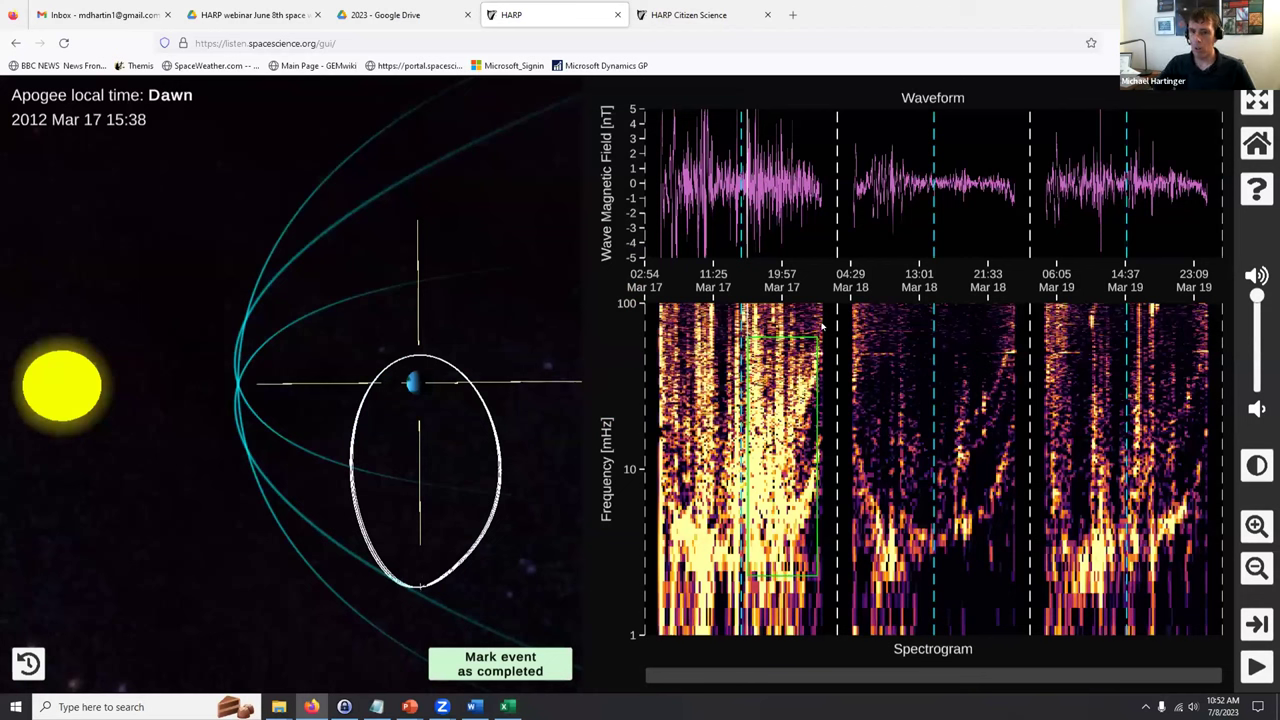
Try a second, narrower marker box over the end of Mar 17 and discard it
{"action": "mouse_move", "coordinate": [822, 325]}
{"action": "left_mouse_down"}
{"action": "mouse_move", "coordinate": [812, 480]}
{"action": "mouse_move", "coordinate": [795, 495]}
{"action": "mouse_move", "coordinate": [780, 577]}
{"action": "left_mouse_up"}
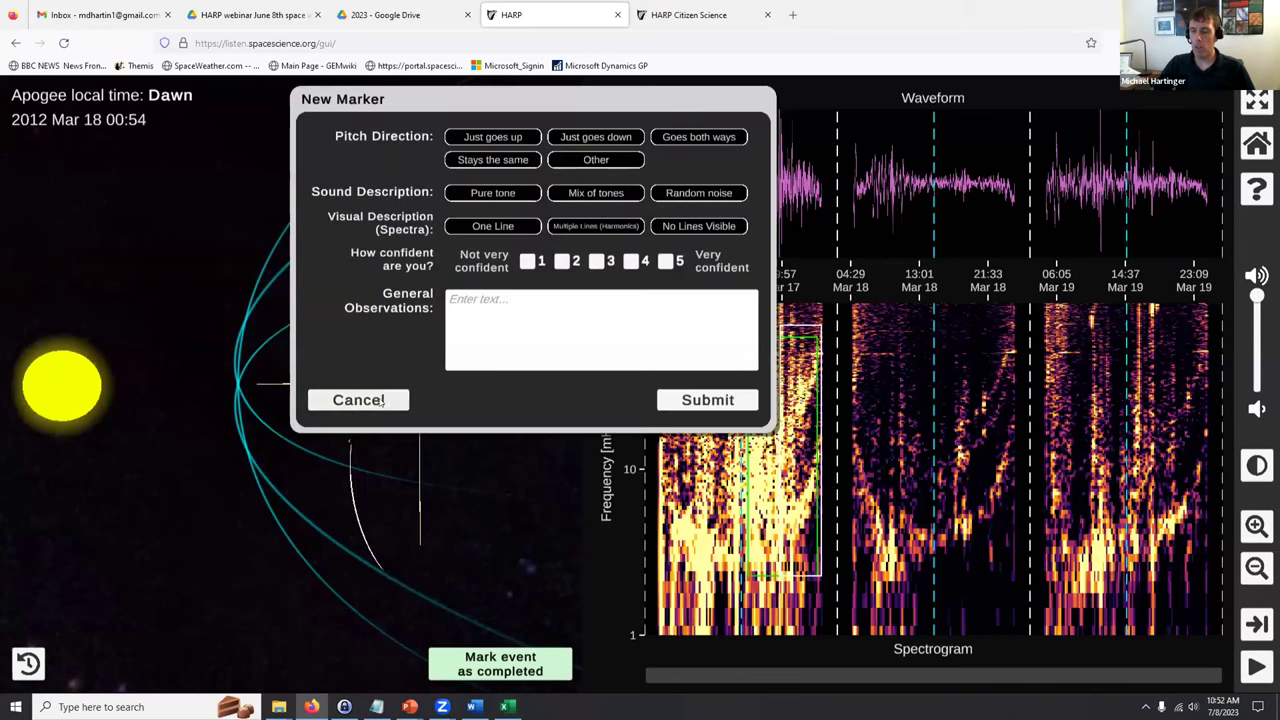
{"action": "left_click", "coordinate": [400, 398]}
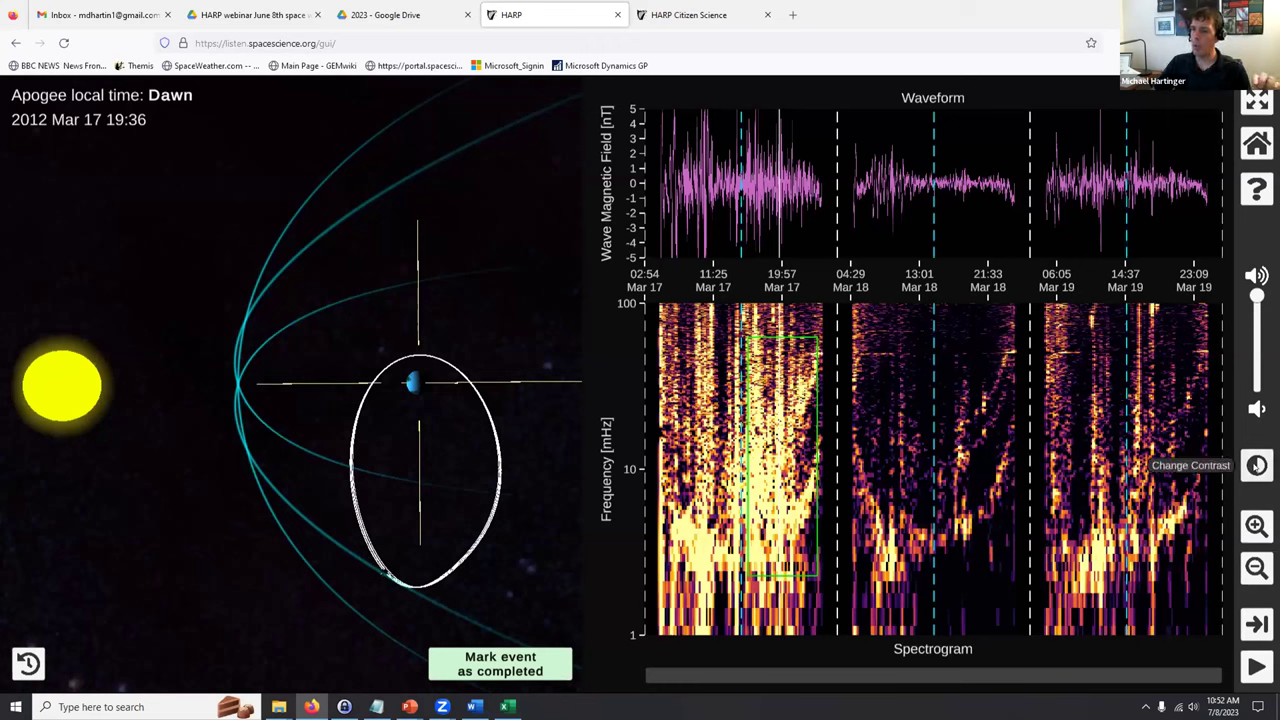
Cycle through the spectrogram contrast levels to compare how the Mar 17–19 waves look, returning to the original high-contrast view
{"action": "left_click", "coordinate": [1256, 466]}
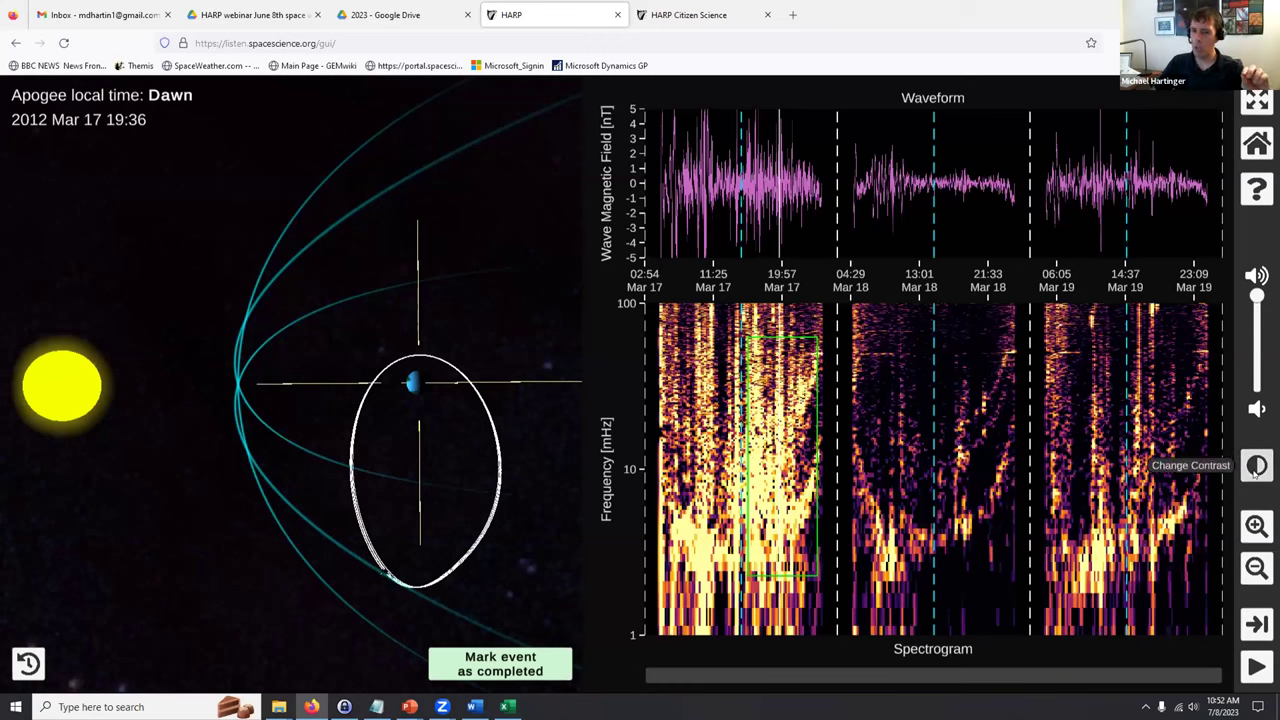
{"action": "left_click", "coordinate": [1256, 468]}
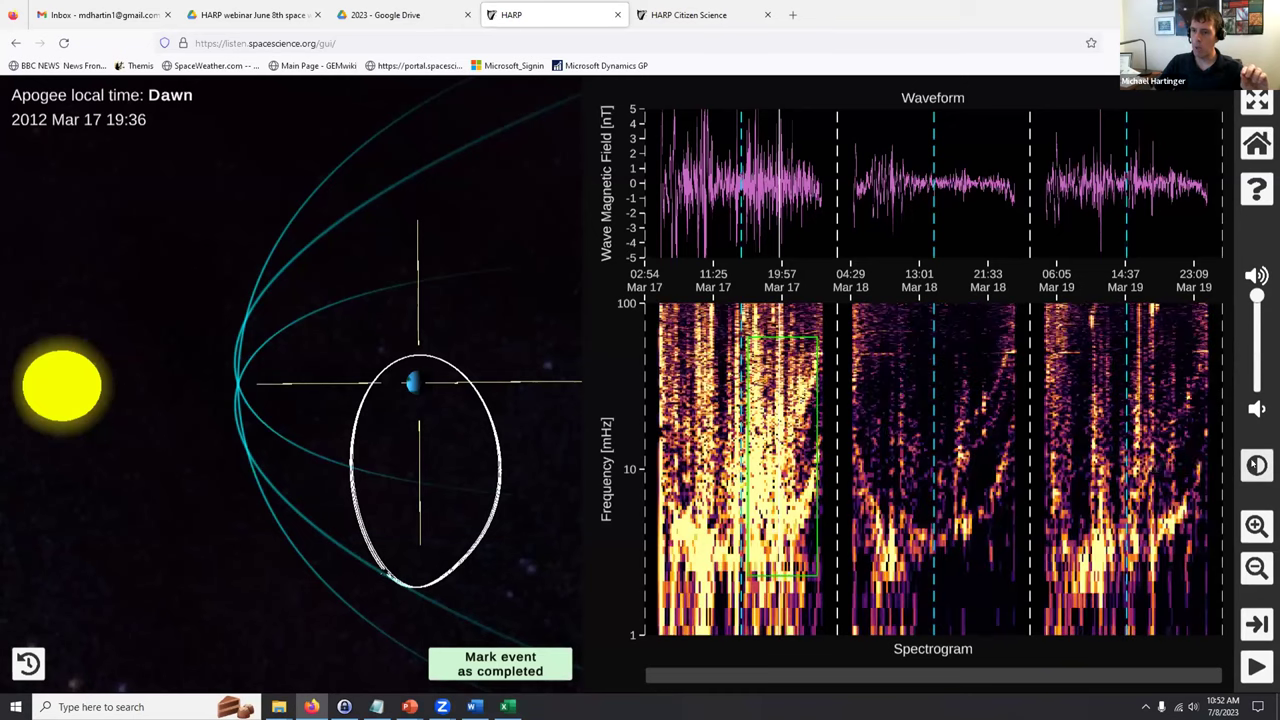
{"action": "left_click", "coordinate": [1256, 468]}
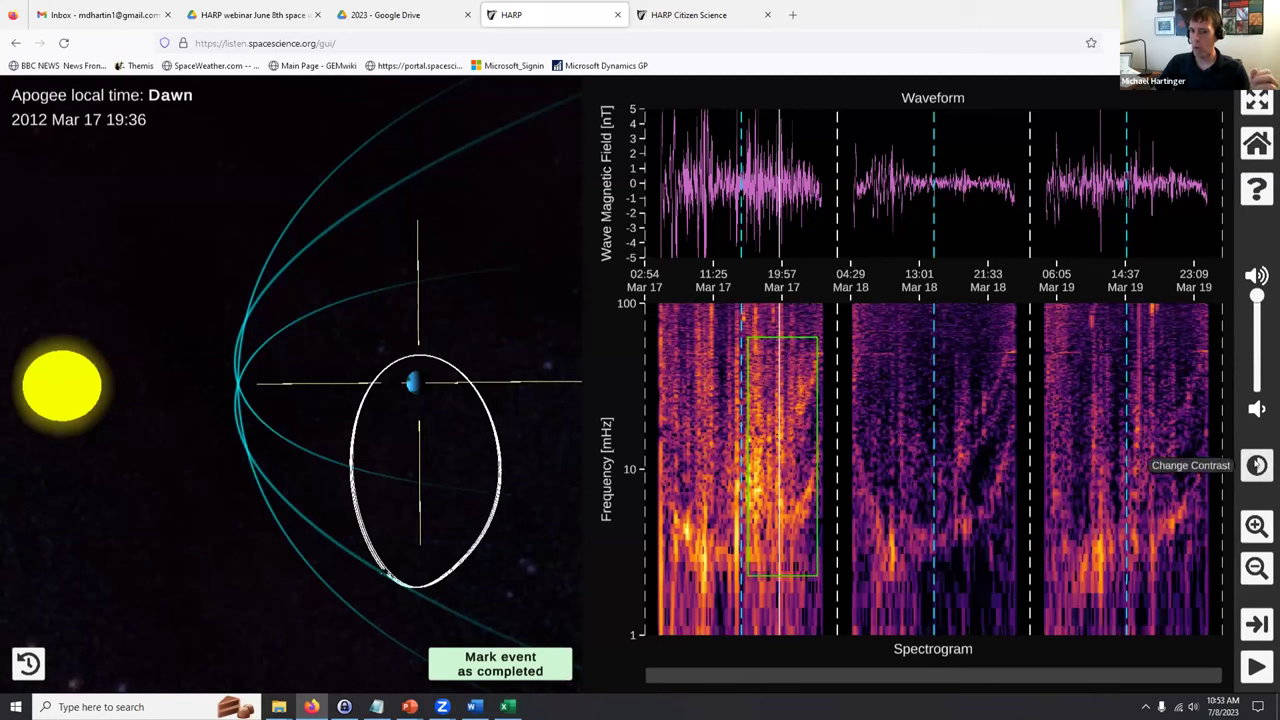
{"action": "left_click", "coordinate": [1256, 465]}
{"action": "left_click", "coordinate": [1256, 465]}
{"action": "left_click", "coordinate": [1256, 465]}
{"action": "left_click", "coordinate": [1256, 465]}
{"action": "left_click", "coordinate": [1256, 465]}
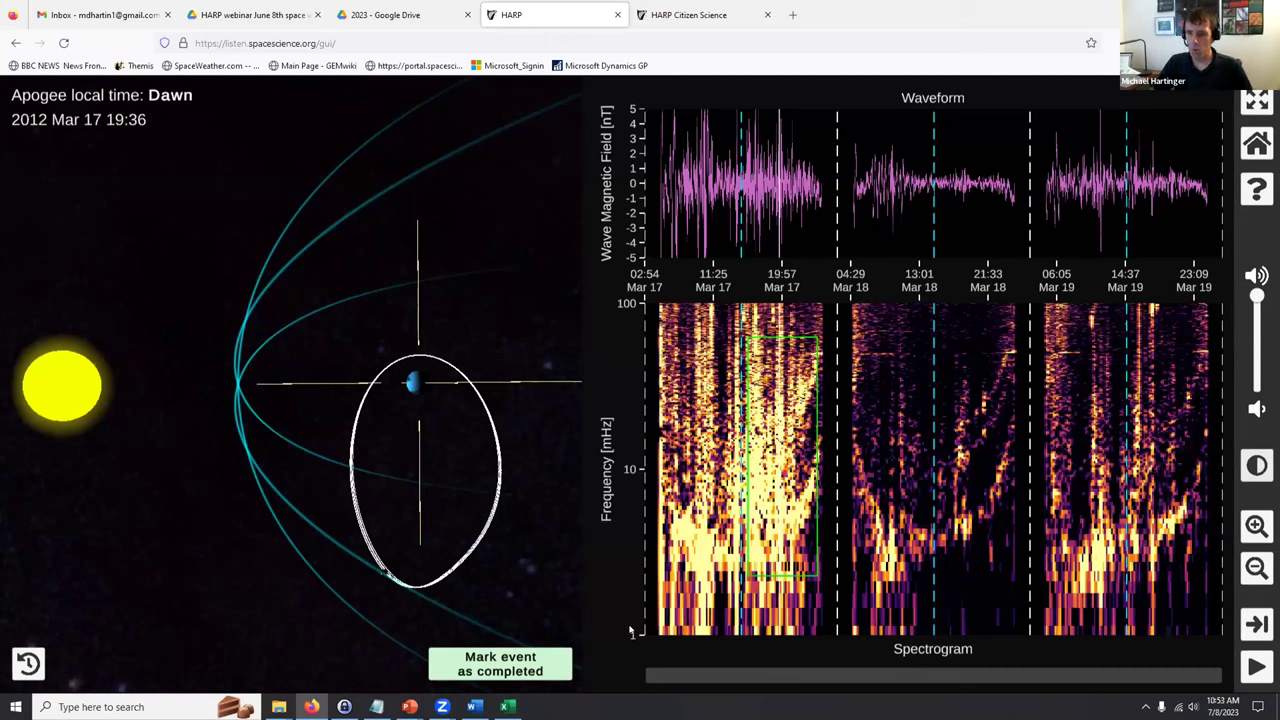
Return to the welcome page to continue to another event, and play the Nov 25 part of its sound clip
{"action": "left_click", "coordinate": [1257, 144]}
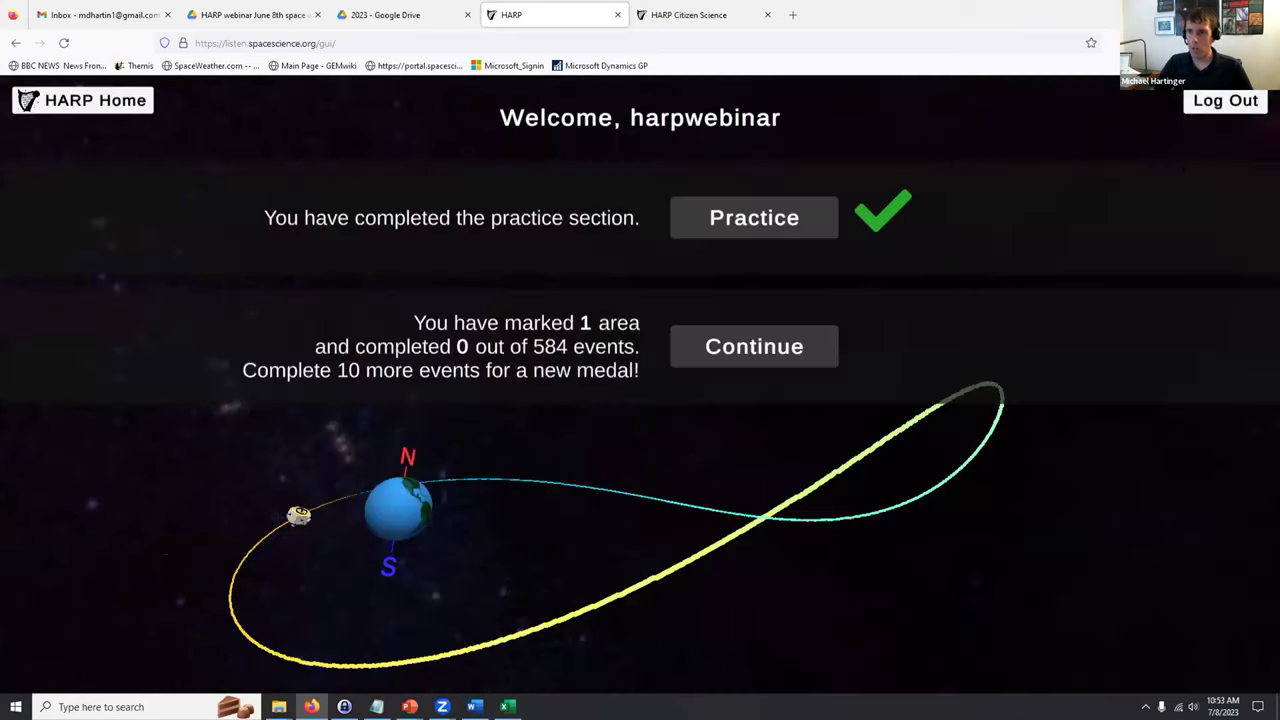
{"action": "left_click", "coordinate": [757, 340]}
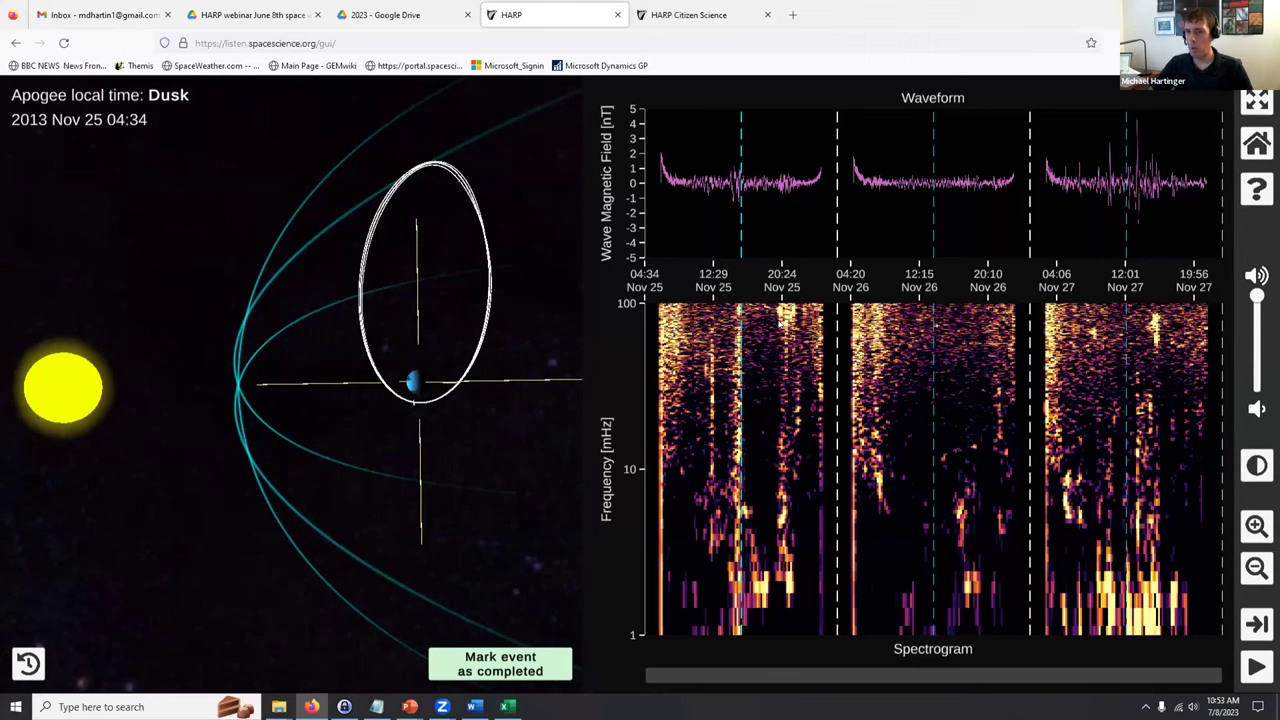
{"action": "left_click", "coordinate": [1257, 667]}
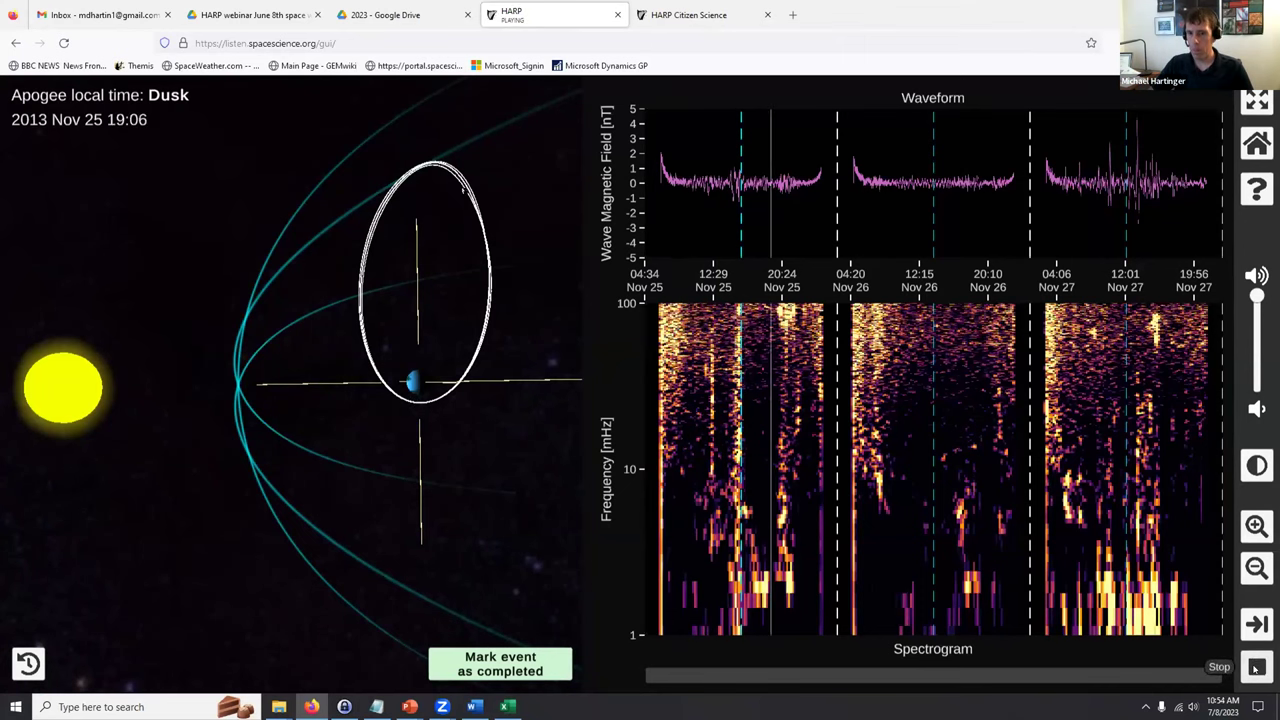
{"action": "left_click", "coordinate": [1257, 667]}
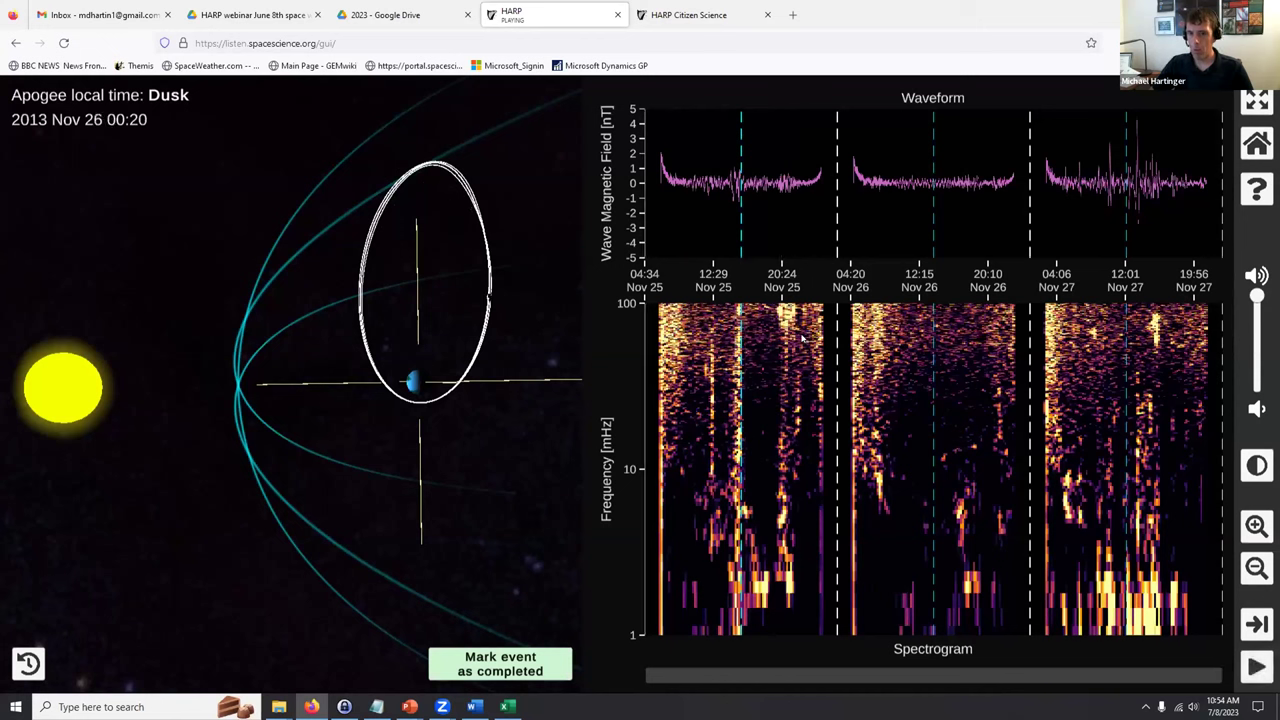
Box the bright Nov 25 patch above about 60 mHz, classified "Stays the same", "Random noise", "No Lines Visible", confidence 1
{"action": "left_click_drag", "start_coordinate": [803, 336], "coordinate": [768, 304]}
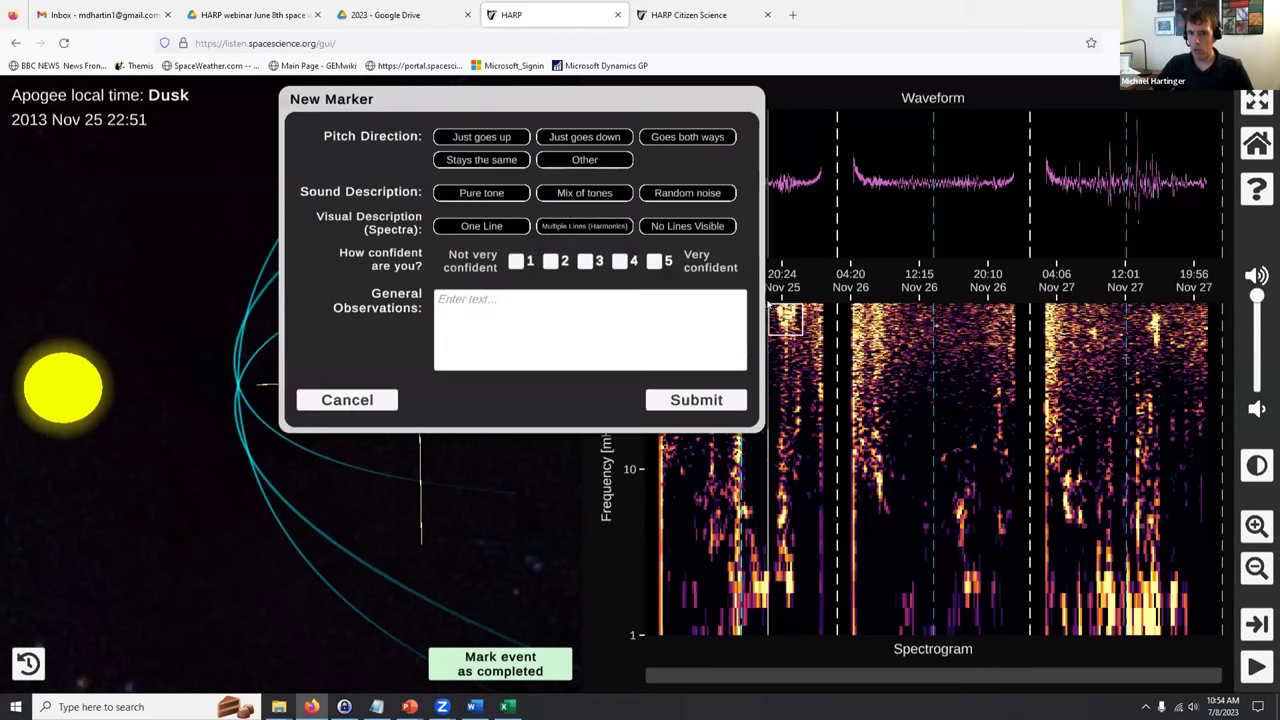
{"action": "left_click", "coordinate": [478, 160]}
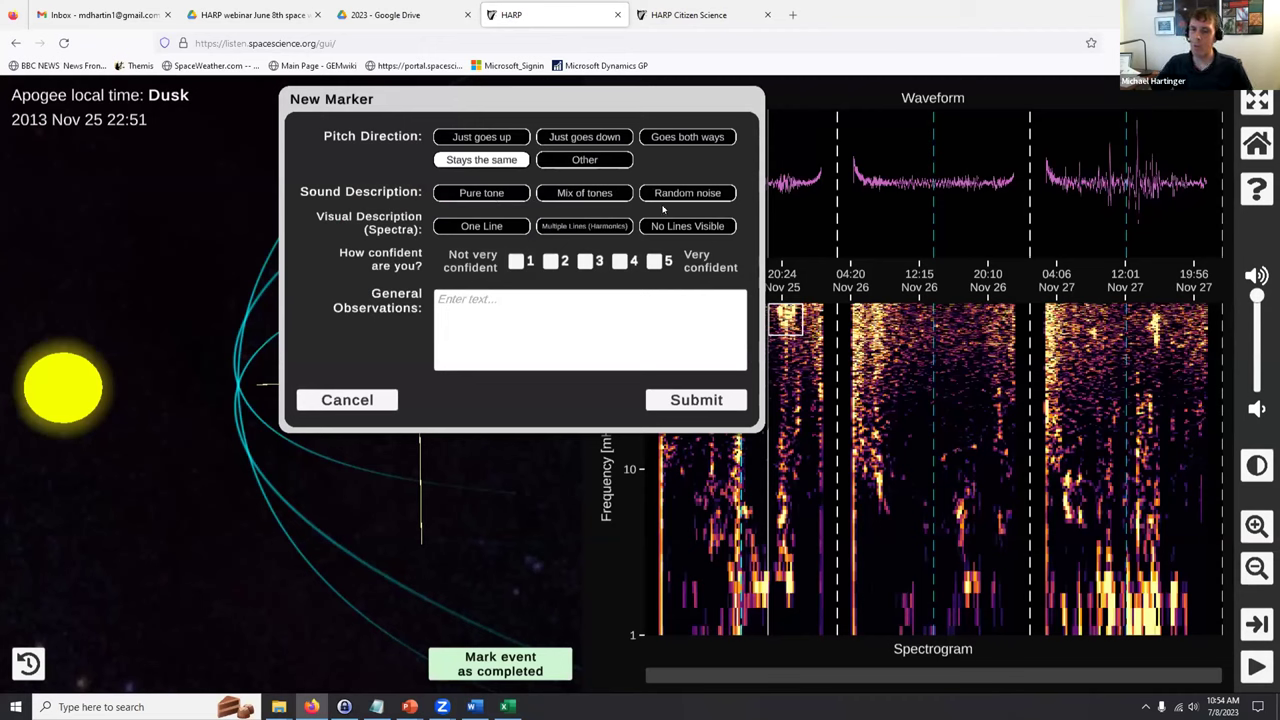
{"action": "left_click", "coordinate": [515, 261]}
{"action": "left_click", "coordinate": [686, 192]}
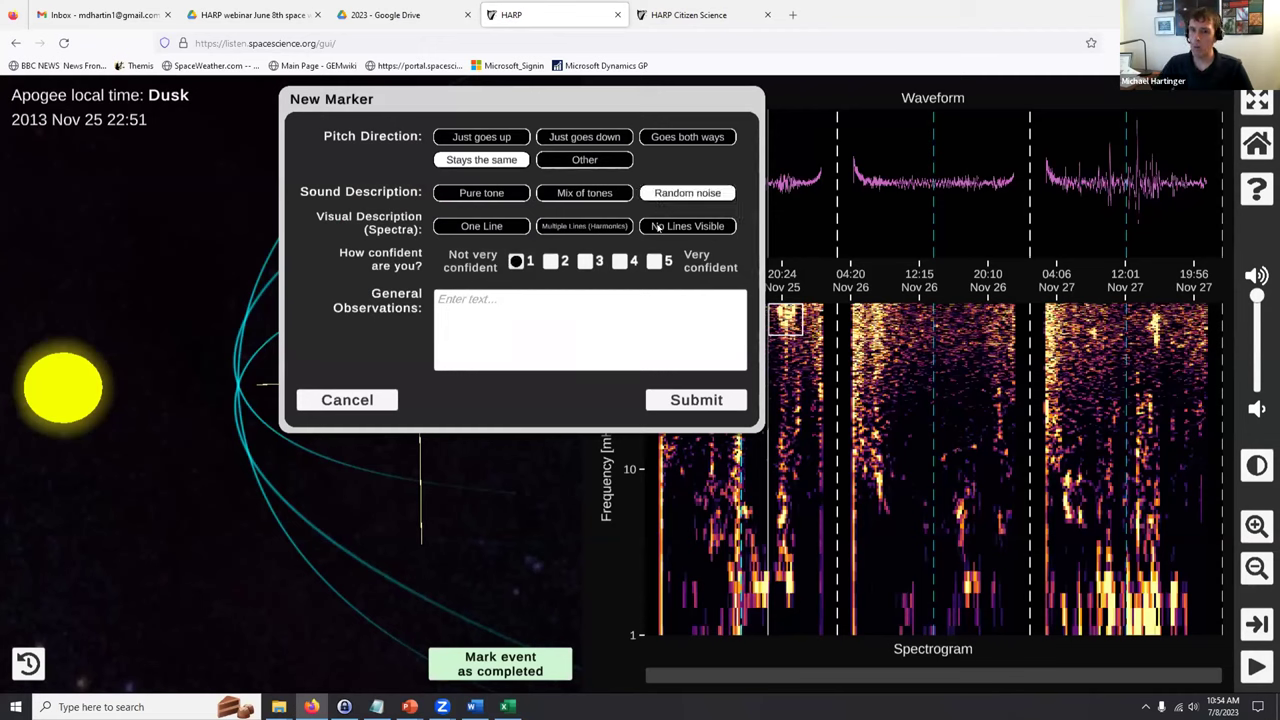
{"action": "left_click", "coordinate": [662, 228]}
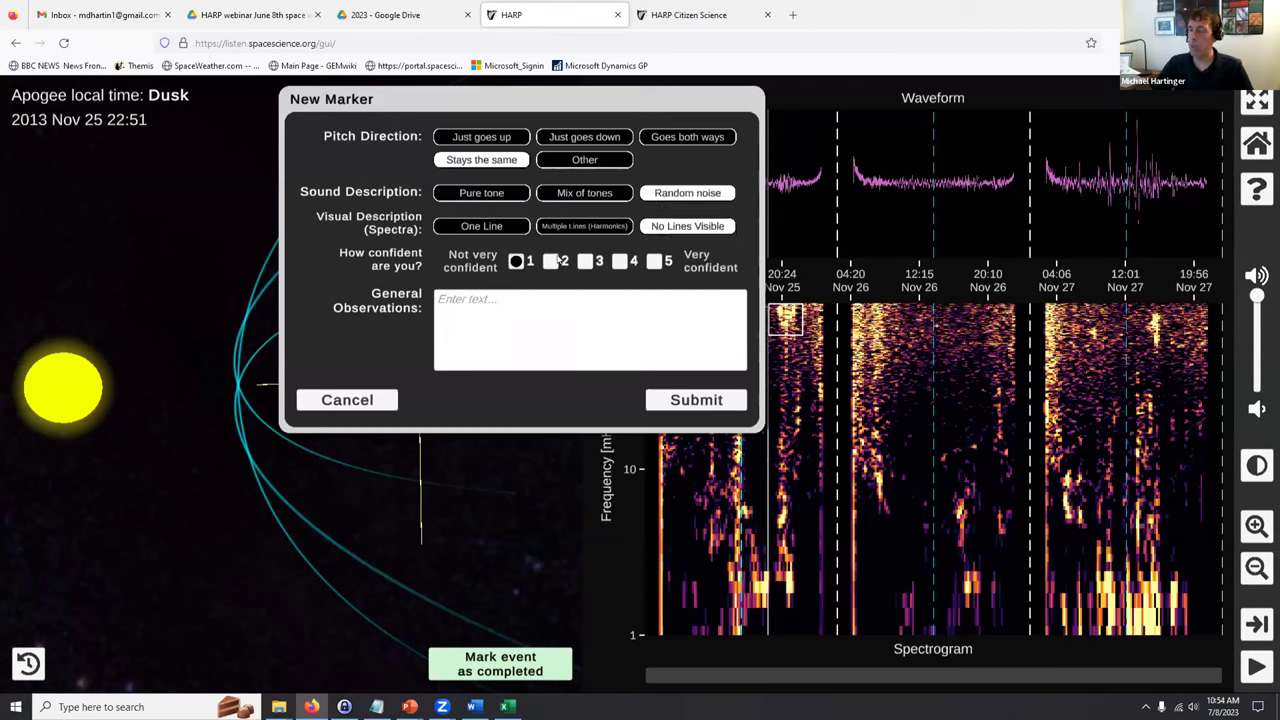
Enter the general observation "I think this is something different than harp" and submit the Nov 25 marker
{"action": "left_click", "coordinate": [503, 323]}
{"action": "type", "text": "I think "}
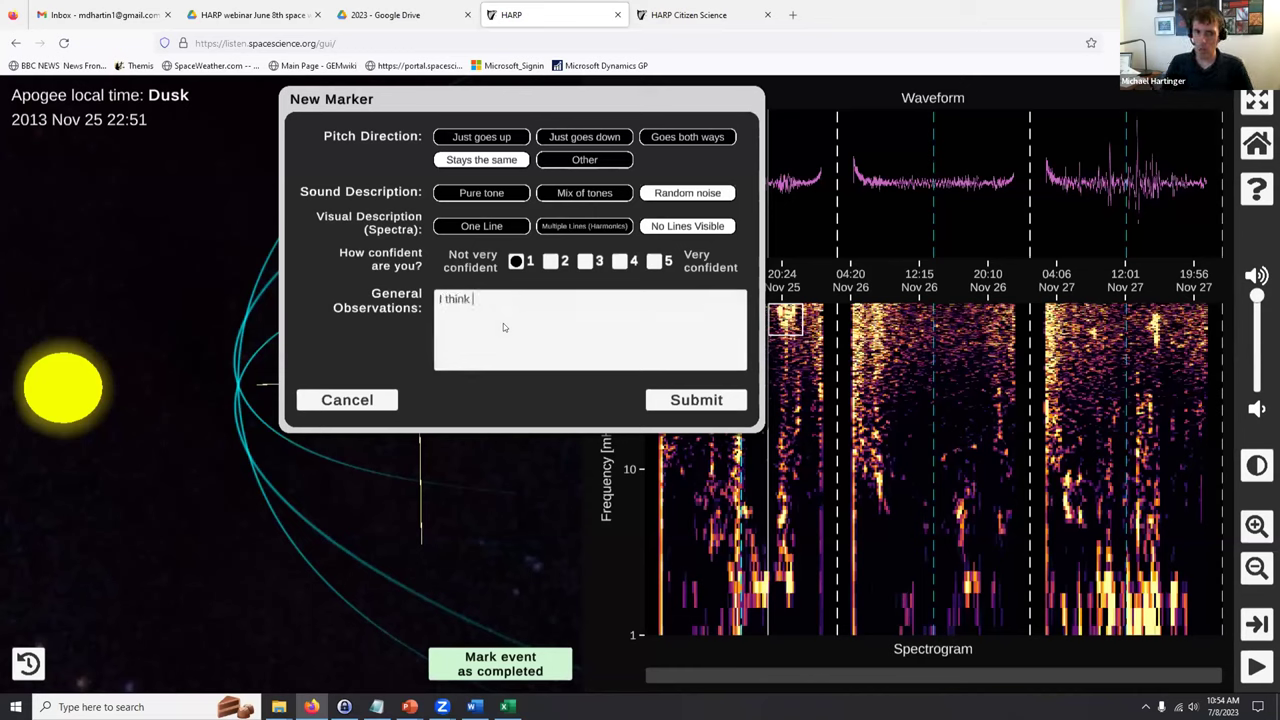
{"action": "type", "text": "this is something different "}
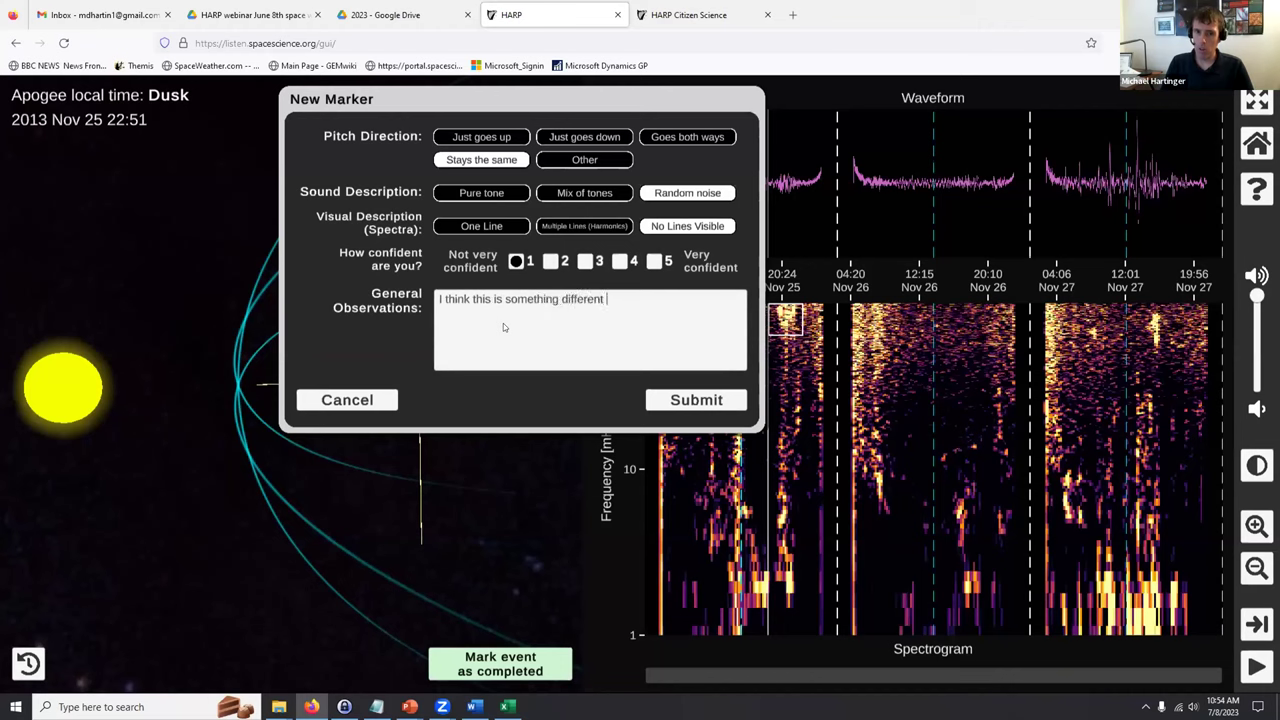
{"action": "type", "text": "than harp,"}
{"action": "key", "text": "BackSpace"}
{"action": "key", "text": "BackSpace"}
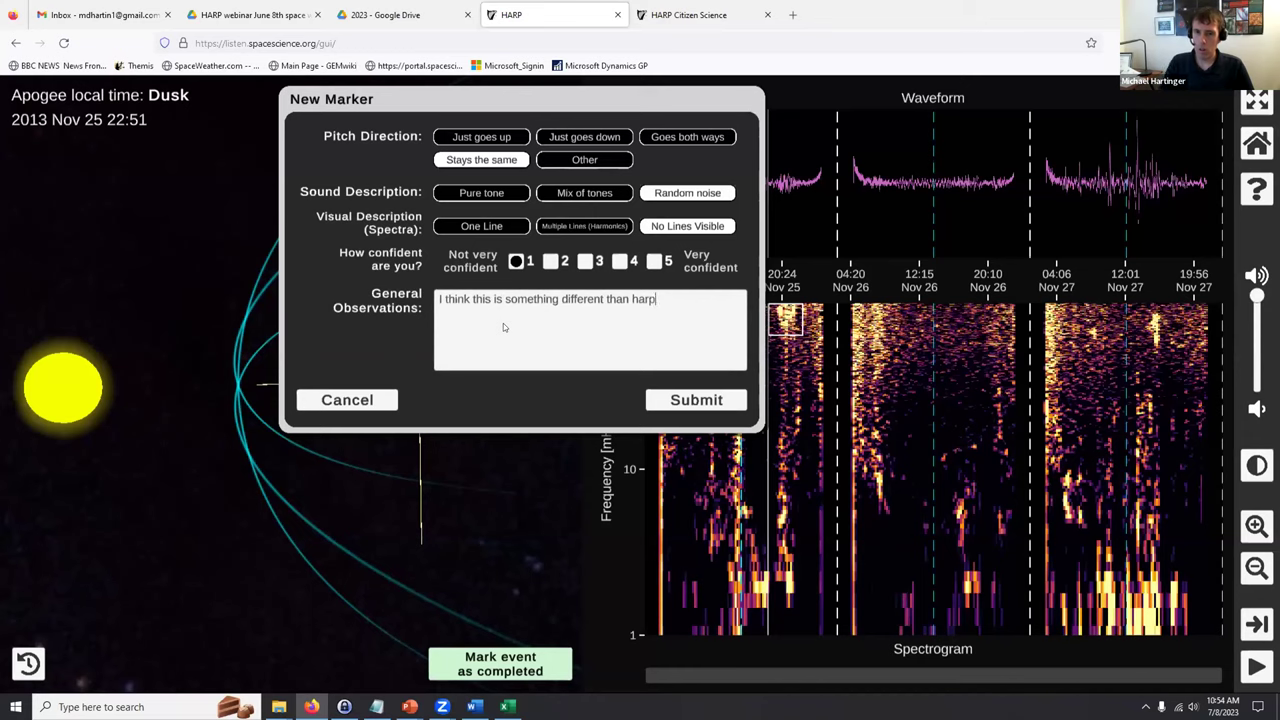
{"action": "left_click", "coordinate": [700, 400]}
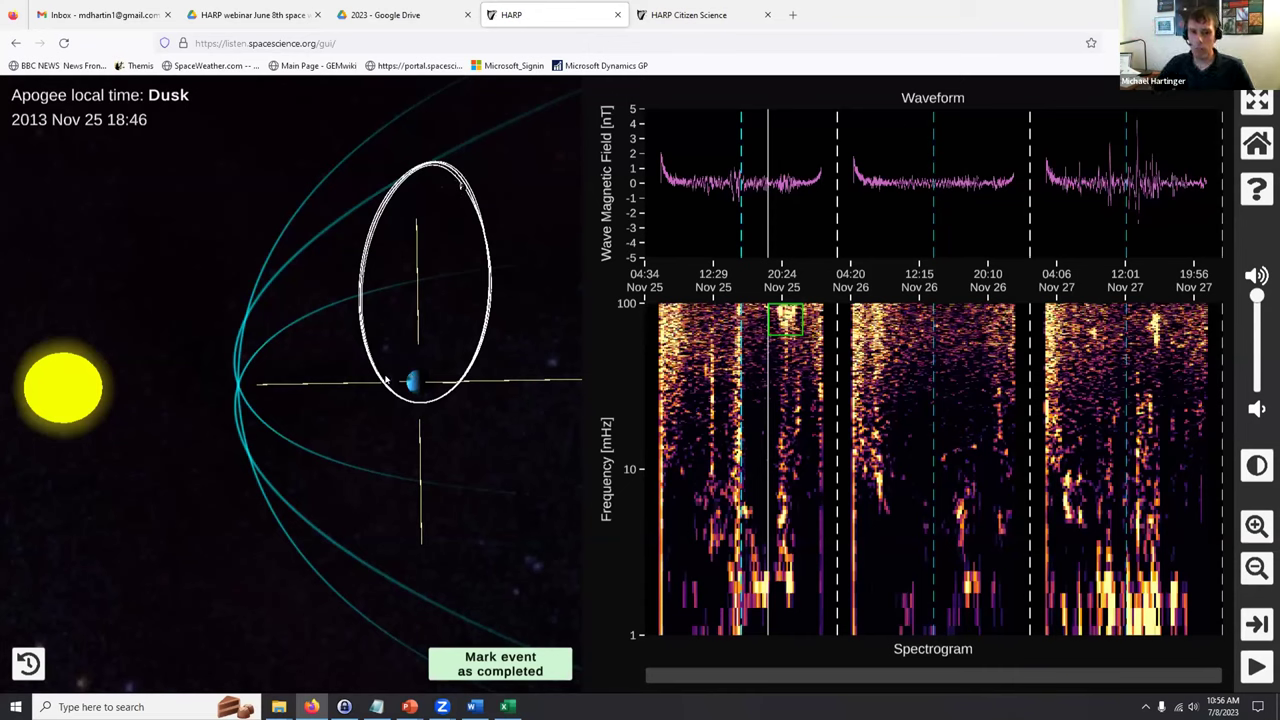
Rotate the 3D orbit view to see the satellite's path around Earth from another angle
{"action": "left_click_drag", "start_coordinate": [411, 377], "coordinate": [324, 395]}
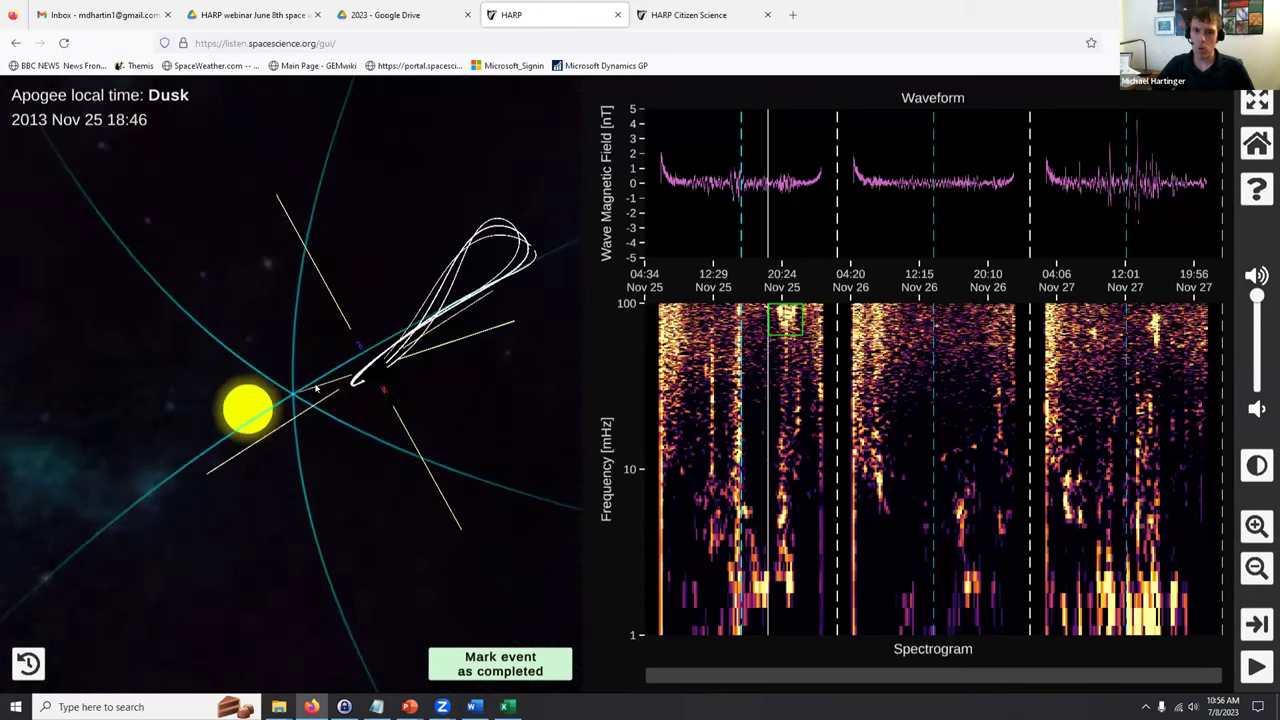